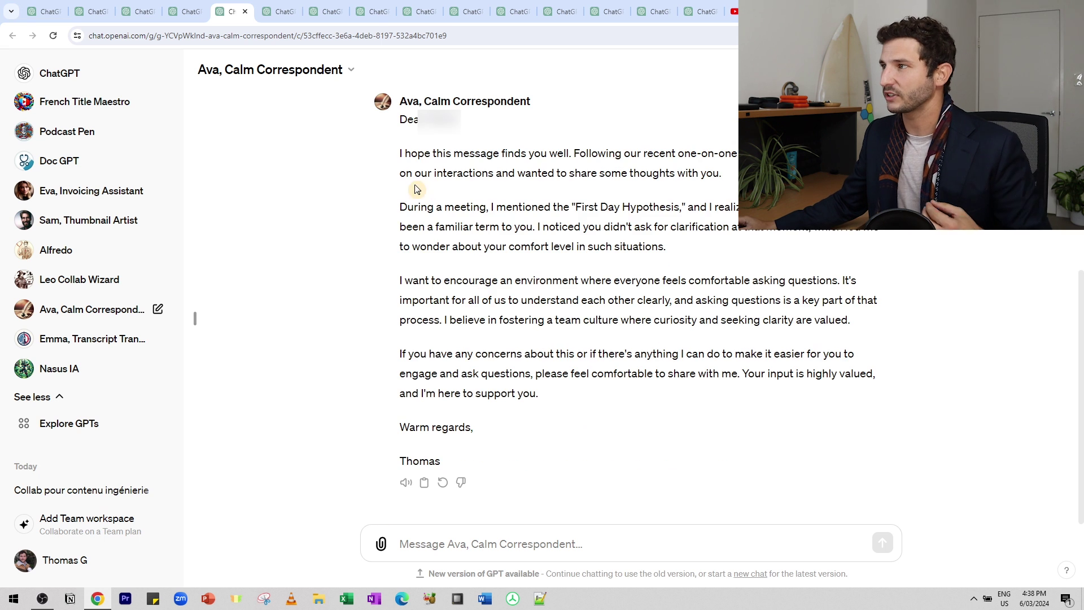
Step: Look through the custom assistants and their descriptions on the My GPTs page
click(546, 414)
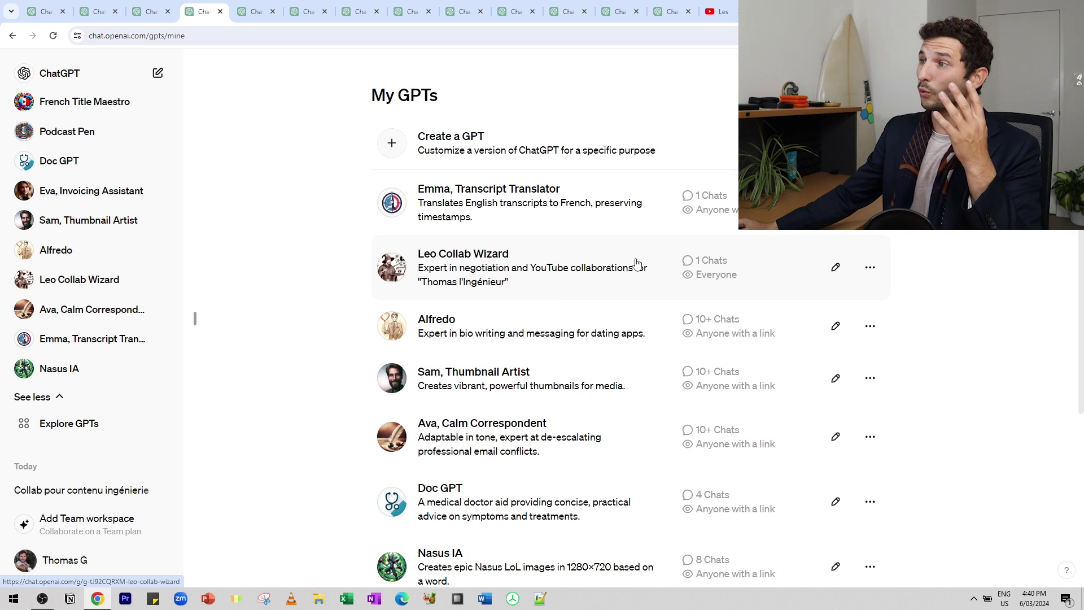
scroll(637, 262, down, 4)
scroll(648, 361, up, 4)
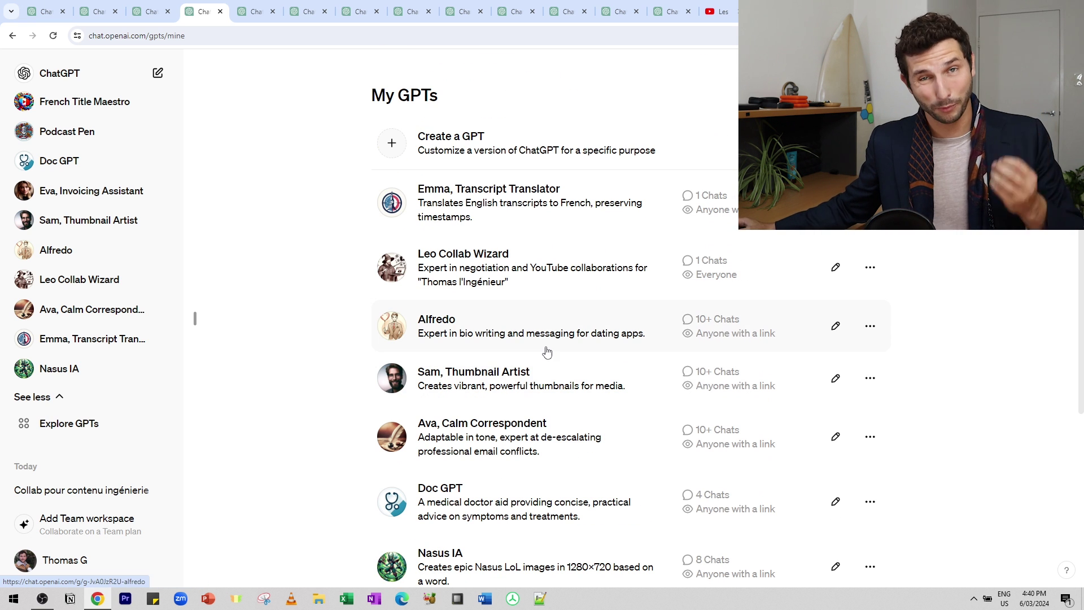
Step: Browse the public GPT store through its featured, DALL·E, Writing and Productivity categories
click(110, 5)
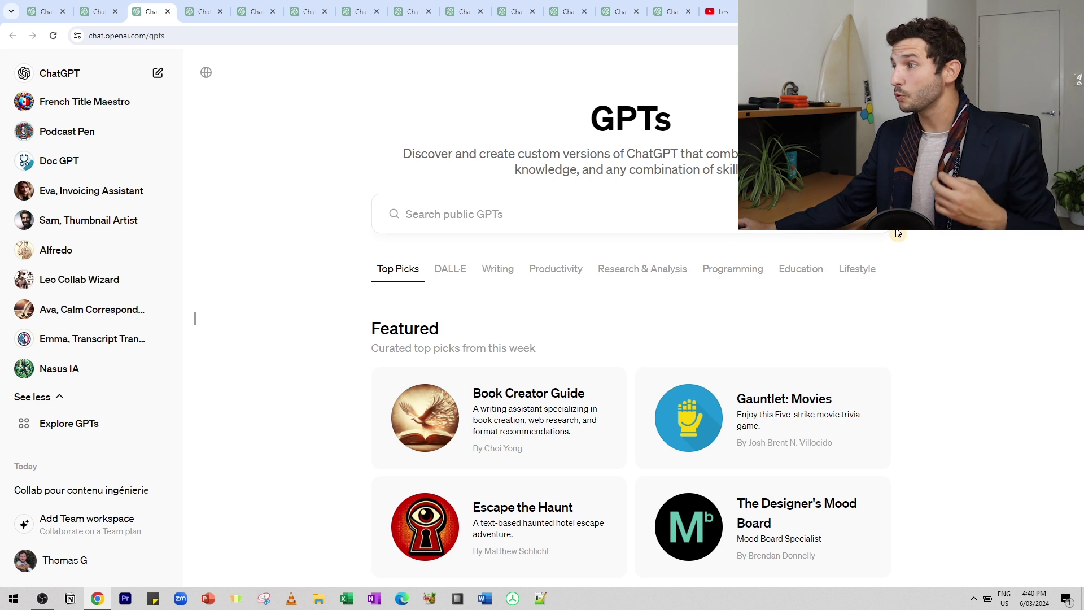
scroll(898, 233, down, 3)
scroll(830, 243, down, 12)
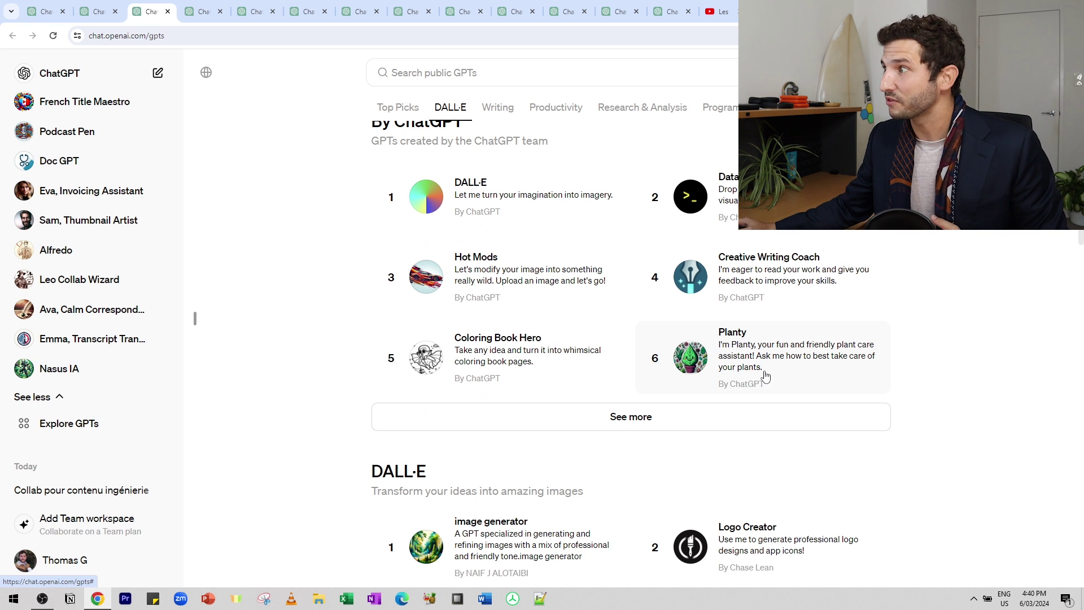
scroll(701, 342, down, 7)
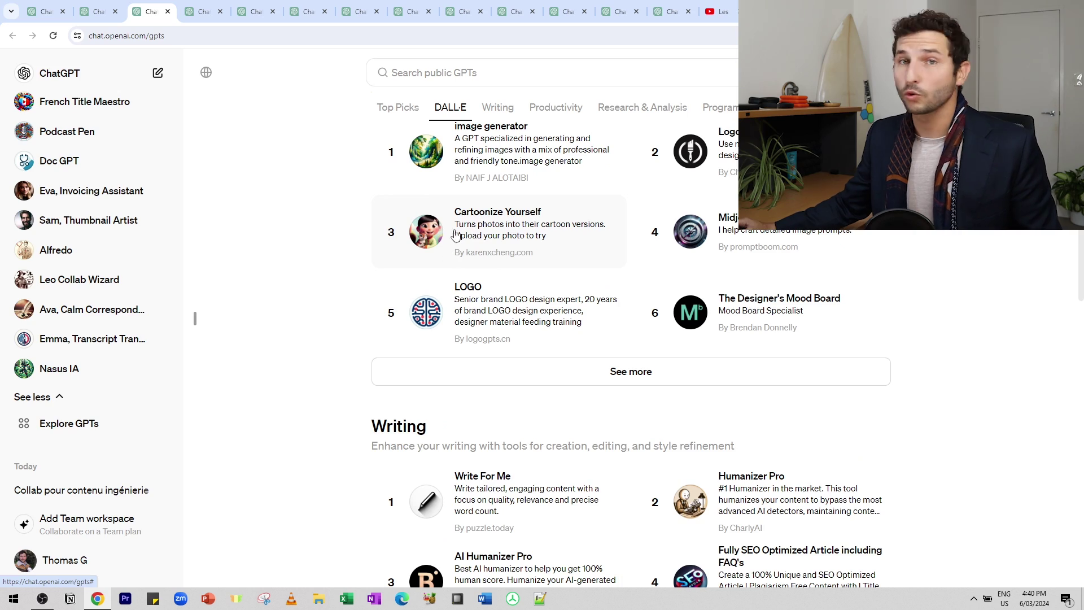
scroll(486, 361, down, 9)
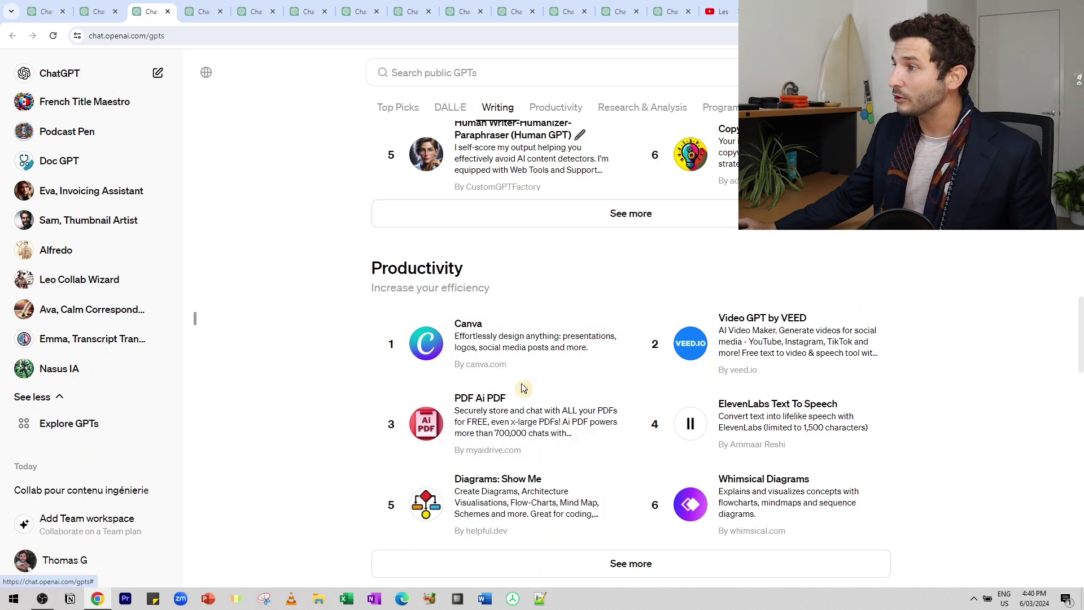
scroll(554, 418, down, 7)
scroll(719, 341, up, 20)
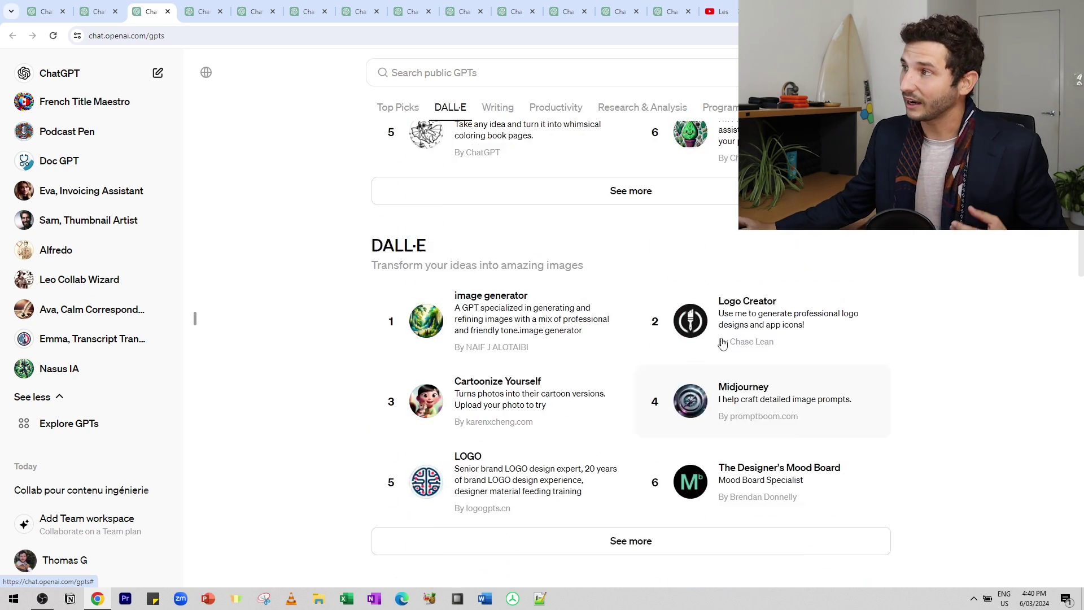
scroll(611, 273, up, 1)
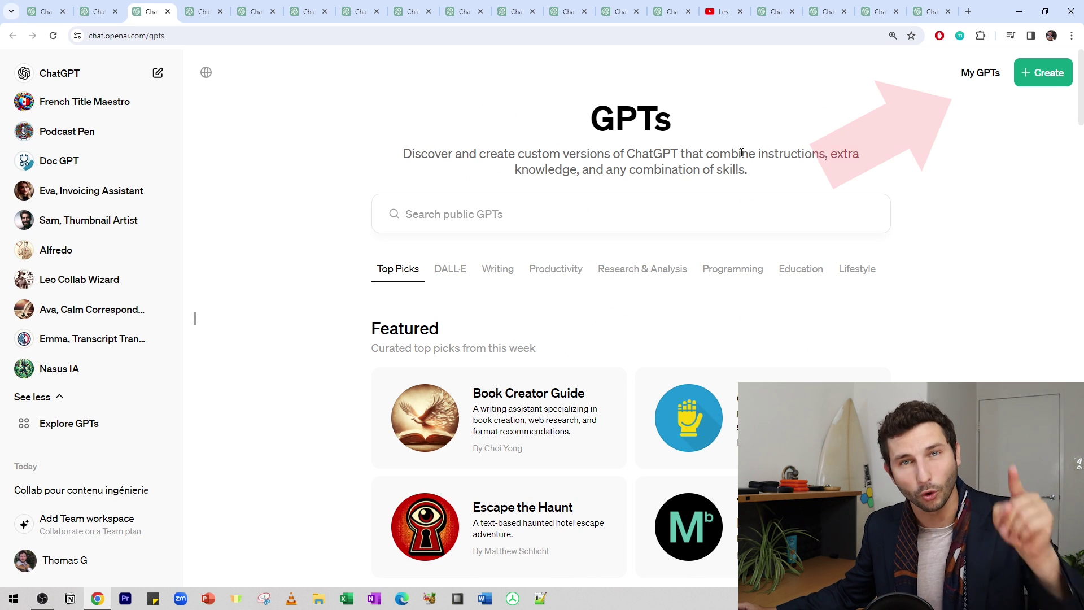
Step: Open the My GPTs page from the store and review the whole list of personal GPTs
click(980, 73)
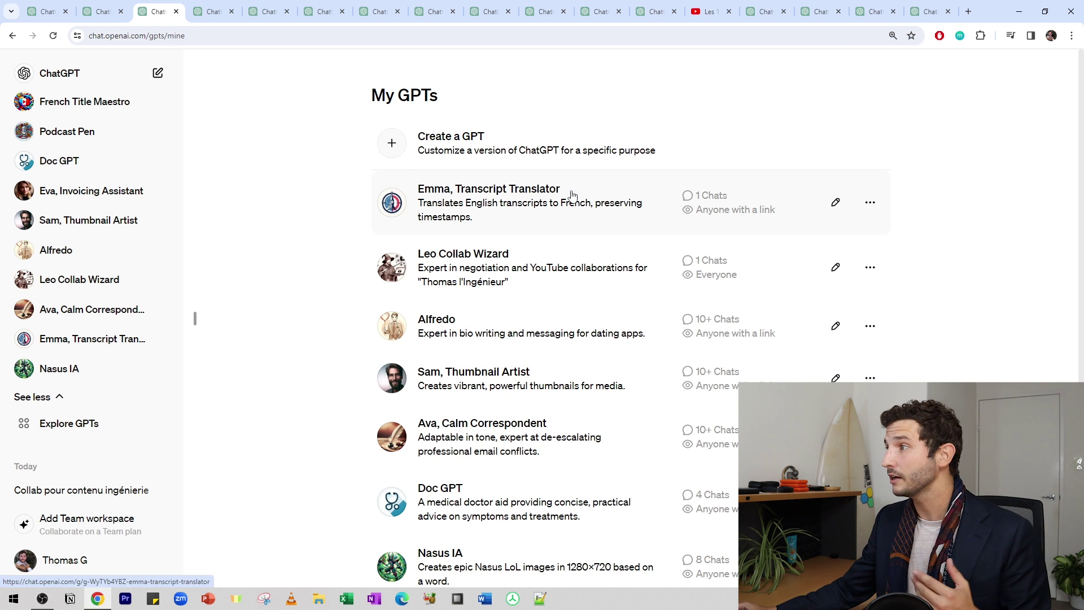
scroll(627, 220, down, 3)
scroll(621, 237, down, 2)
scroll(613, 252, up, 5)
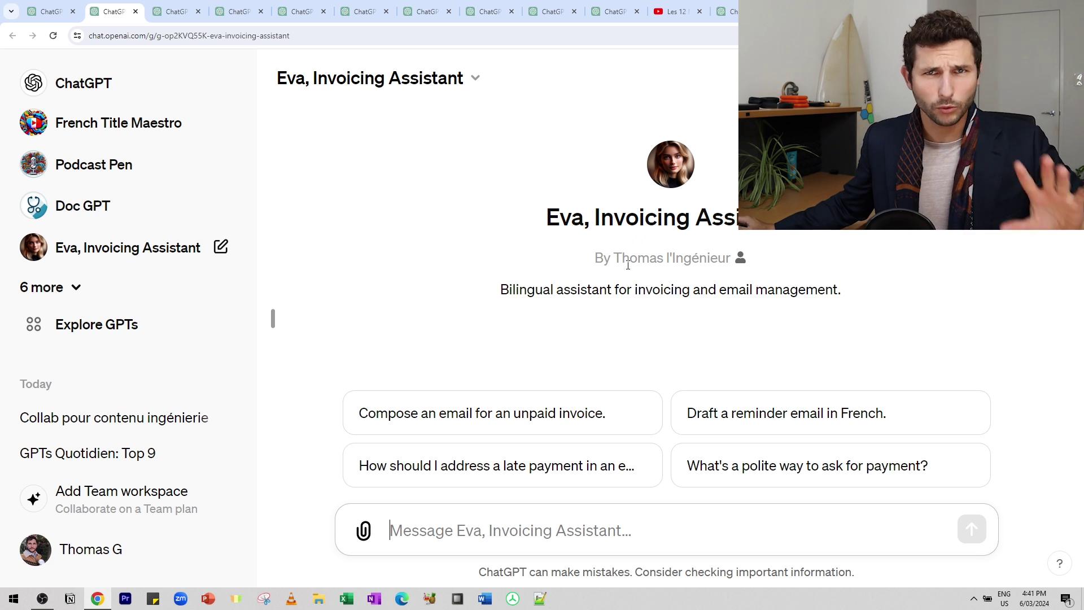
Step: Examine the Eva, Invoicing Assistant start page and bring up its follow-up email conversation at a smaller page zoom
double_click(583, 223)
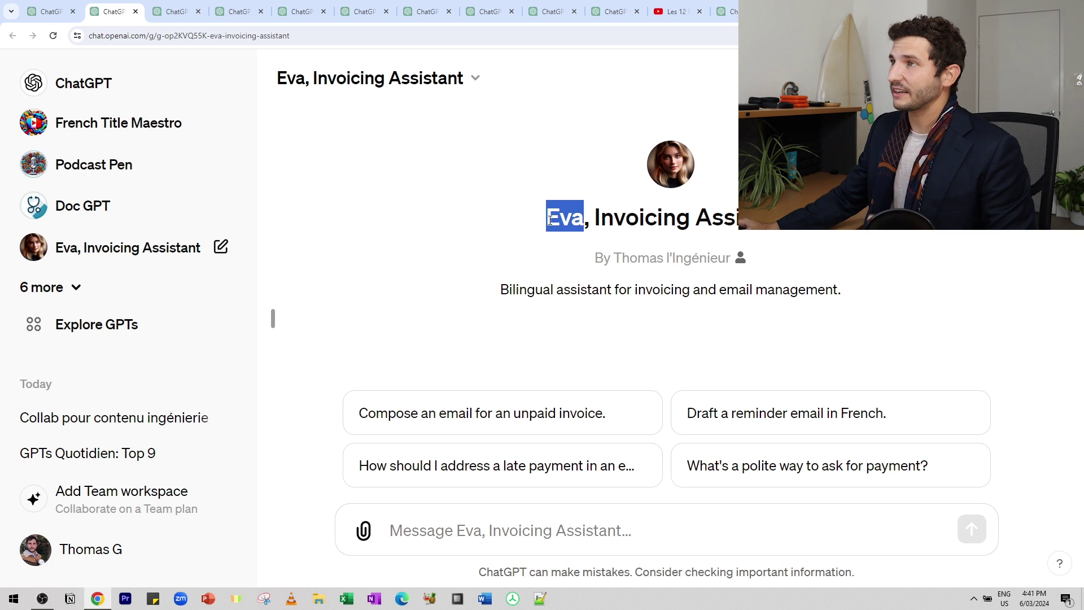
click(175, 5)
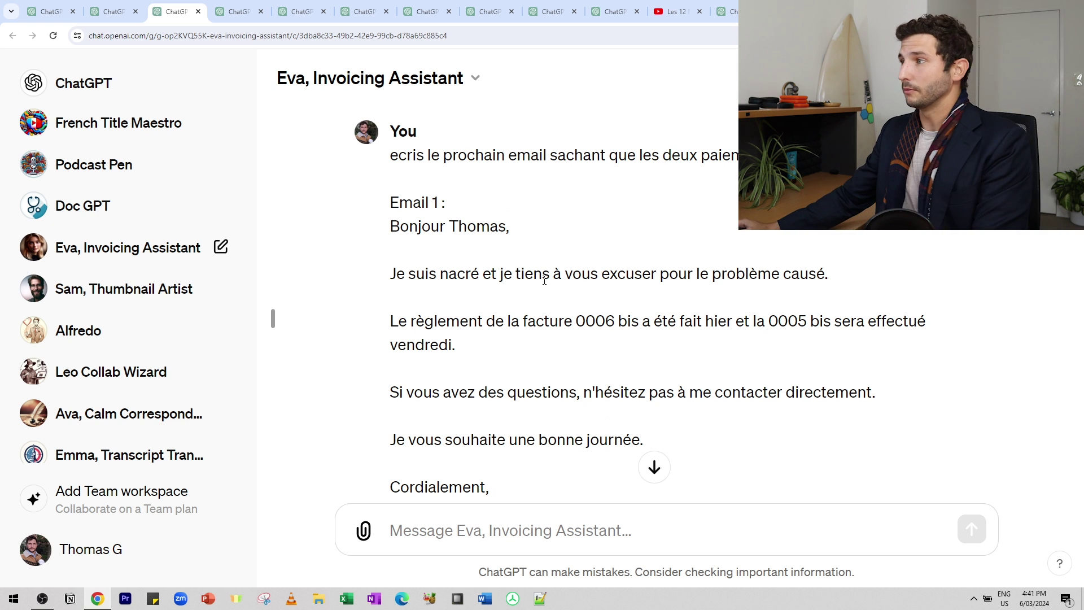
key(ctrl+minus)
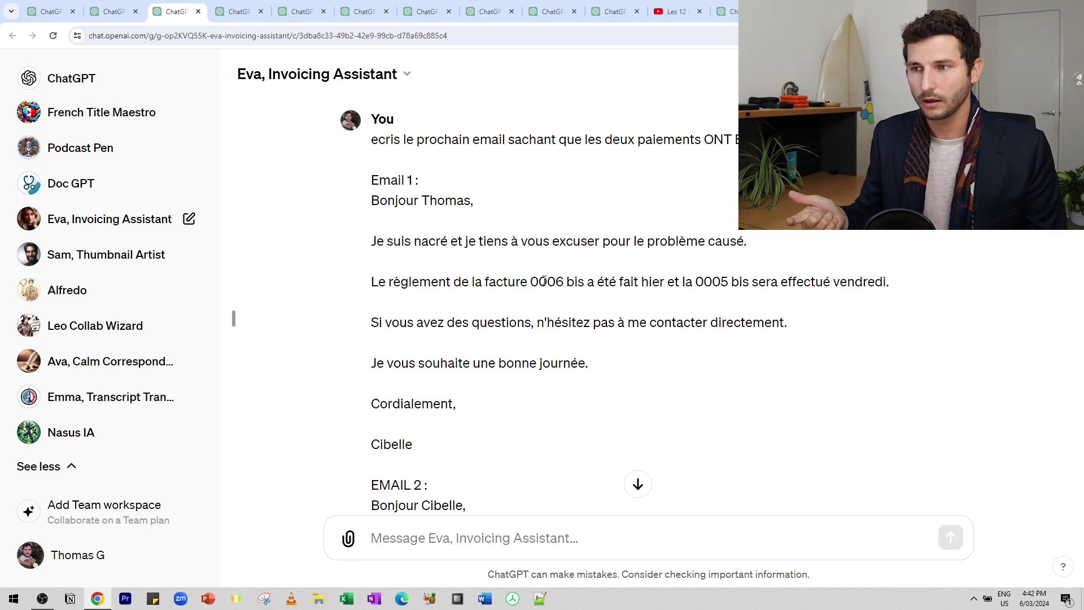
Step: Switch to Eva's first conversation and read the request to answer a received email about invoice payments
key(ctrl+shift+Tab)
drag(371, 159, 460, 436)
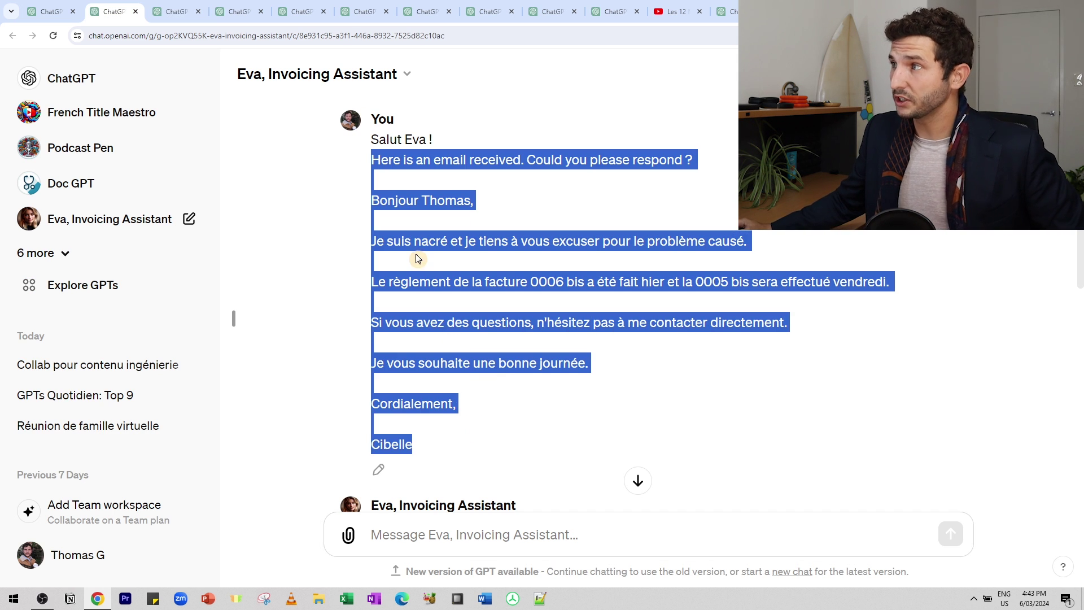
click(418, 259)
double_click(408, 139)
drag(380, 160, 482, 426)
Step: Read the body of Eva's French reply, from its introduction through the invoice paragraph to the closing wishes
scroll(552, 211, down, 7)
drag(388, 132, 613, 474)
drag(585, 172, 491, 162)
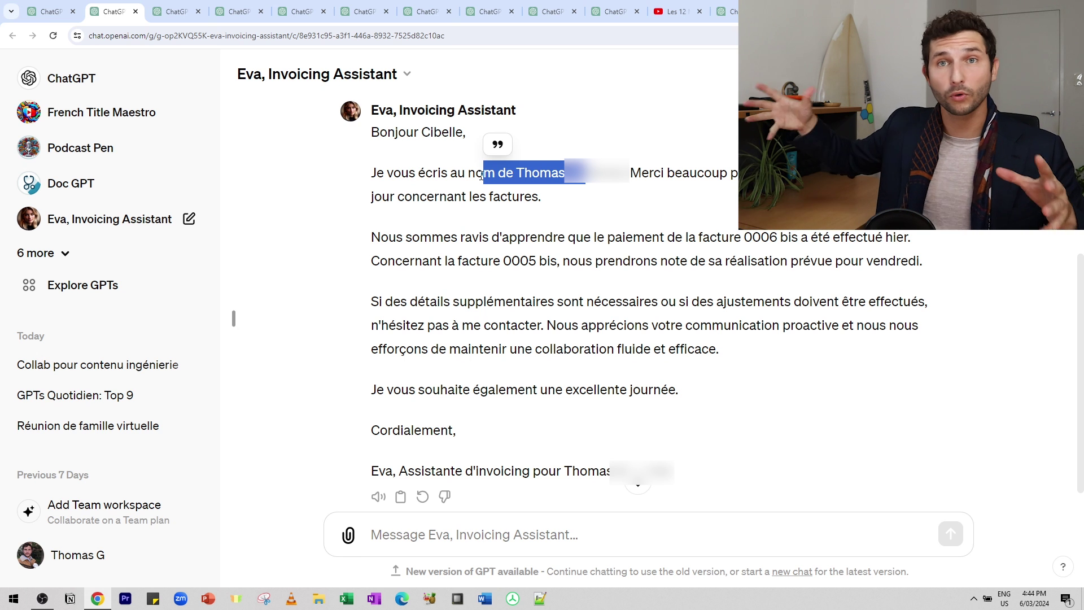
drag(509, 238, 574, 259)
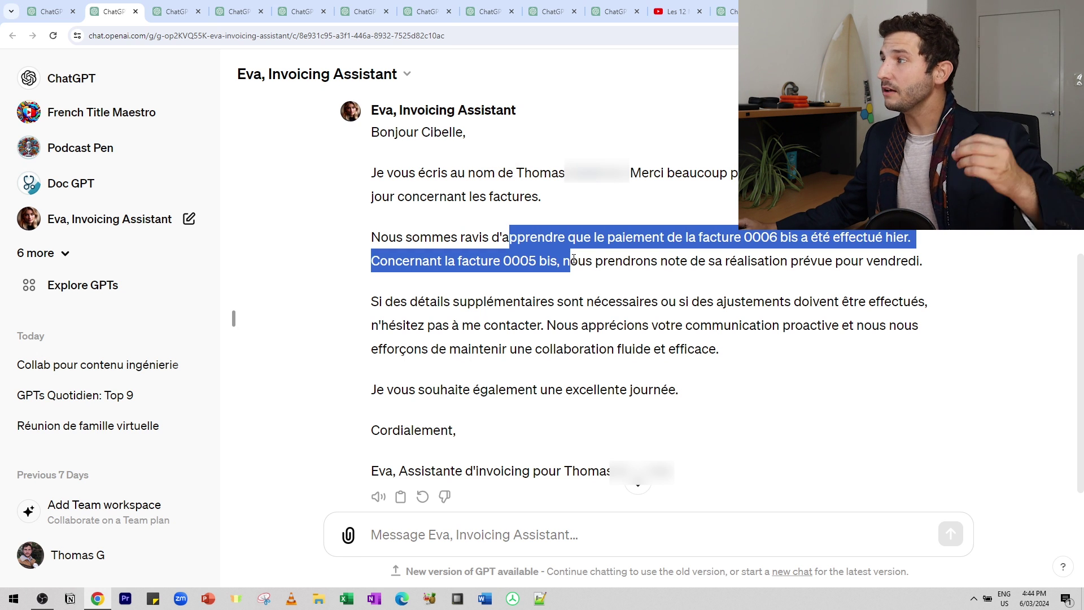
drag(476, 173, 505, 198)
scroll(419, 345, down, 1)
click(419, 346)
drag(407, 259, 614, 314)
drag(461, 356, 355, 349)
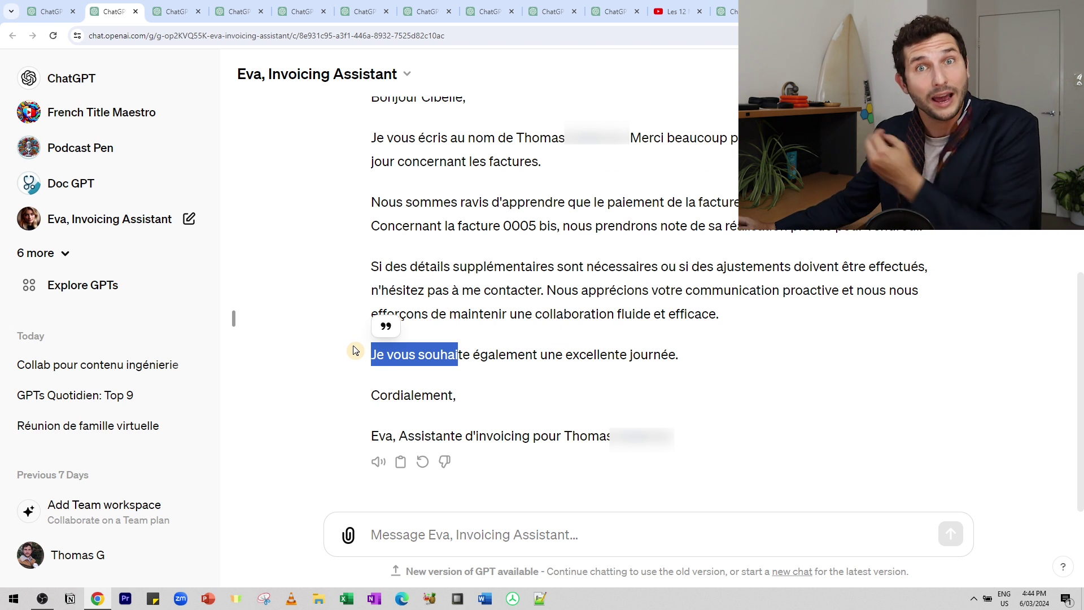
Step: Examine the signature line at the end of Eva's reply email
click(384, 432)
drag(384, 432, 432, 436)
click(502, 436)
drag(502, 436, 677, 442)
click(677, 442)
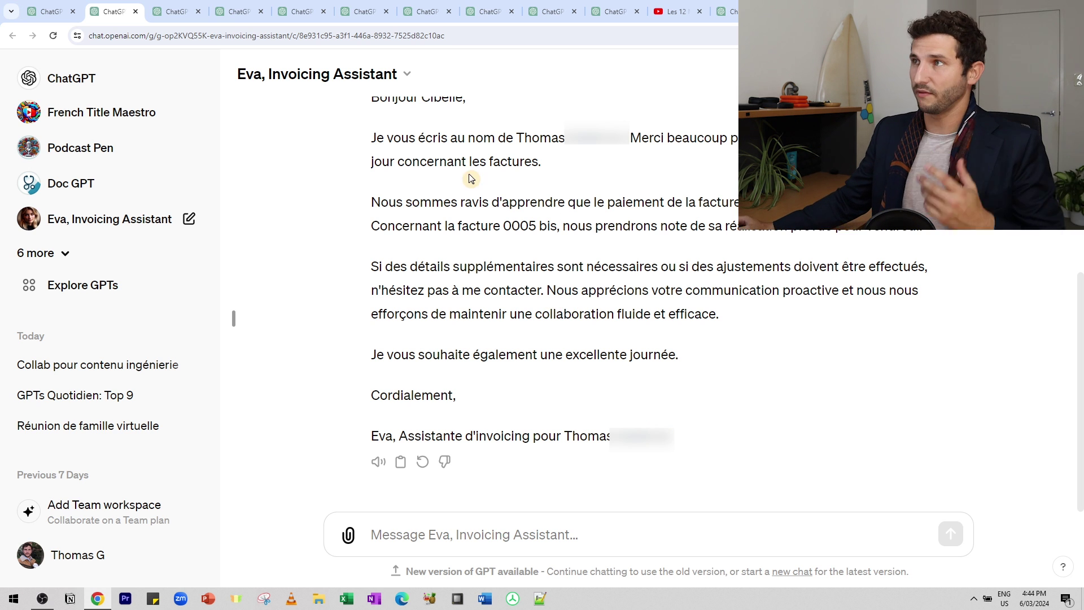
Step: Switch to Eva's follow-up conversation and read the request for the next email and the generated Email 3
click(177, 7)
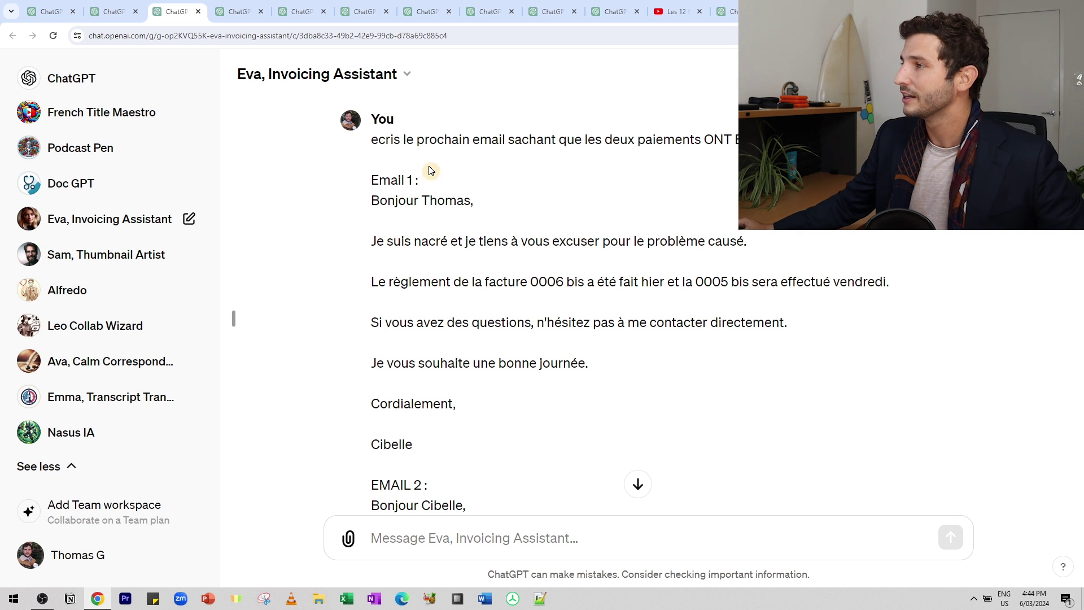
drag(393, 142, 499, 156)
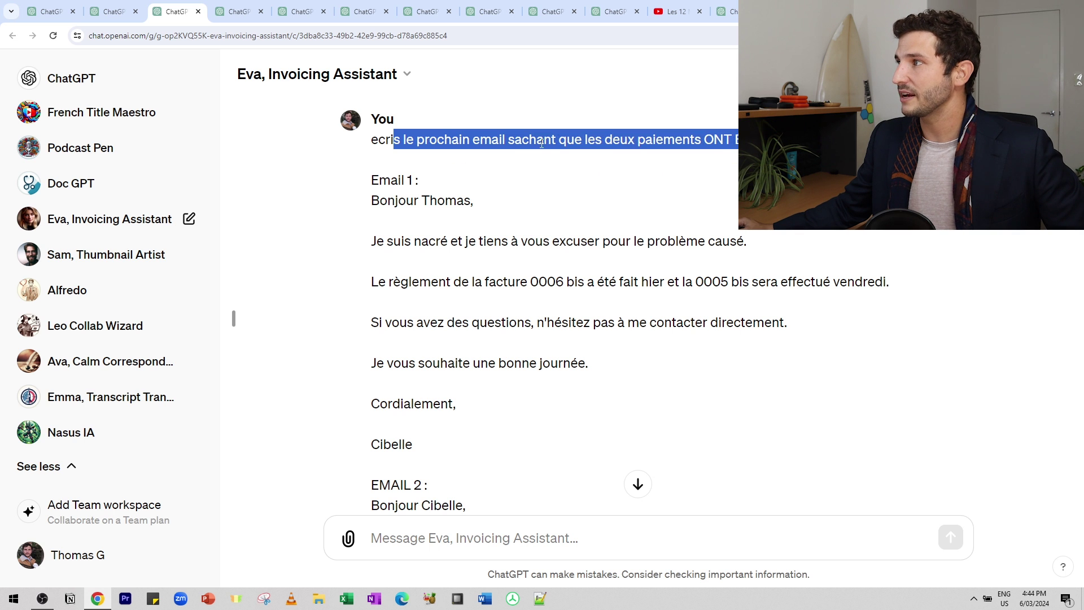
click(545, 212)
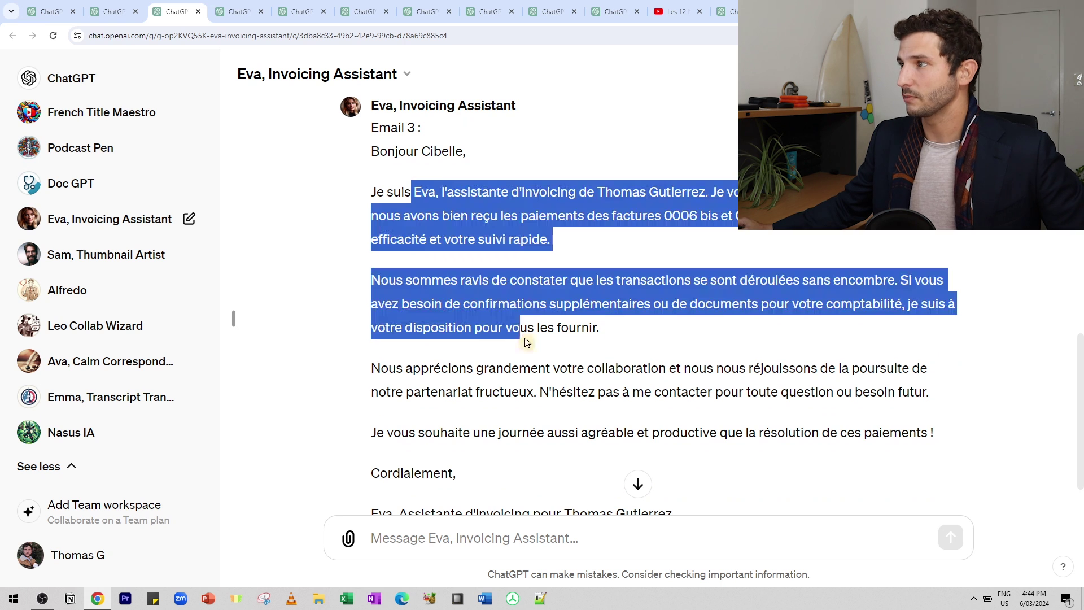
drag(525, 342, 540, 394)
drag(429, 368, 528, 394)
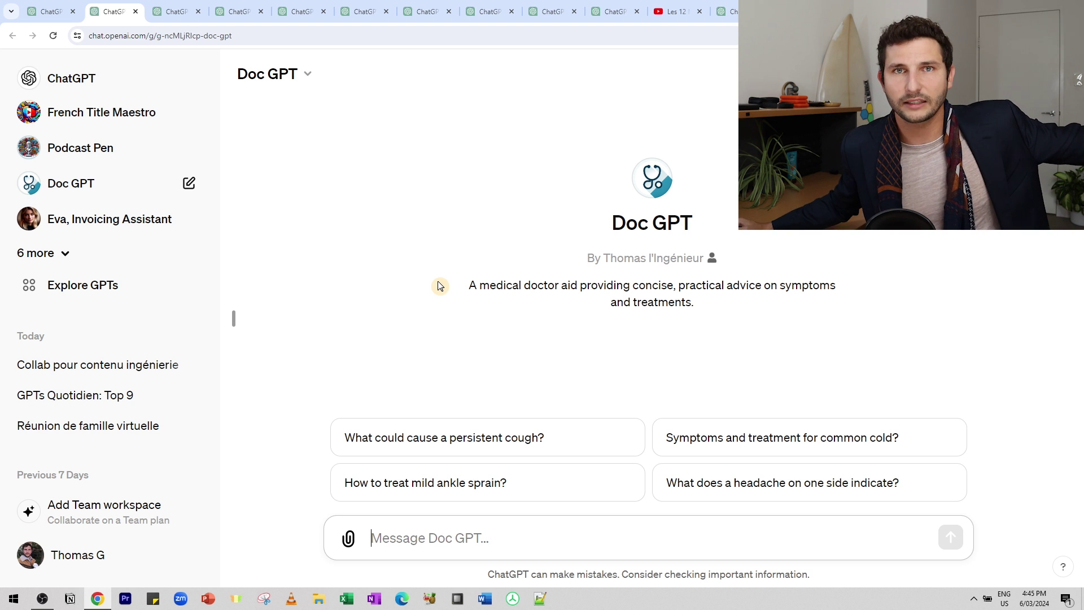
Step: Examine Doc GPT's description and read the question about pain above the right iliac crest
drag(512, 285, 696, 305)
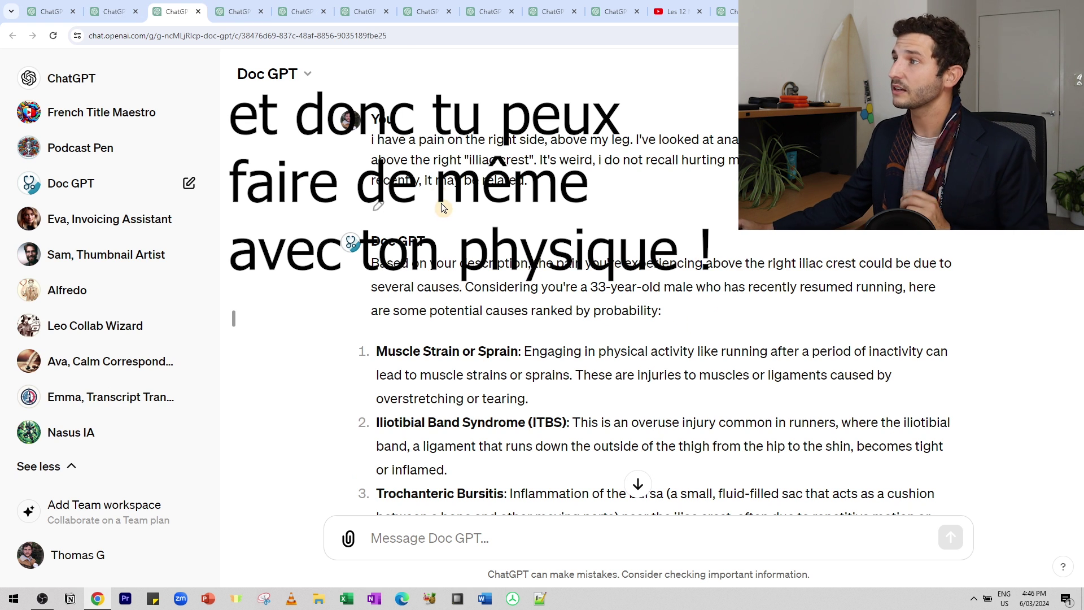
drag(377, 140, 520, 180)
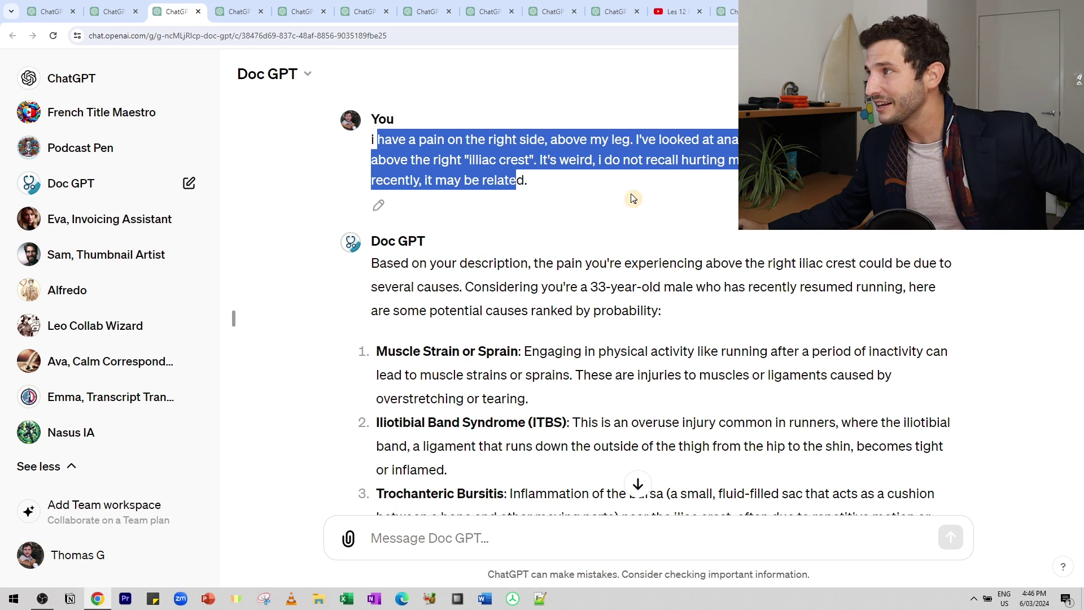
click(499, 167)
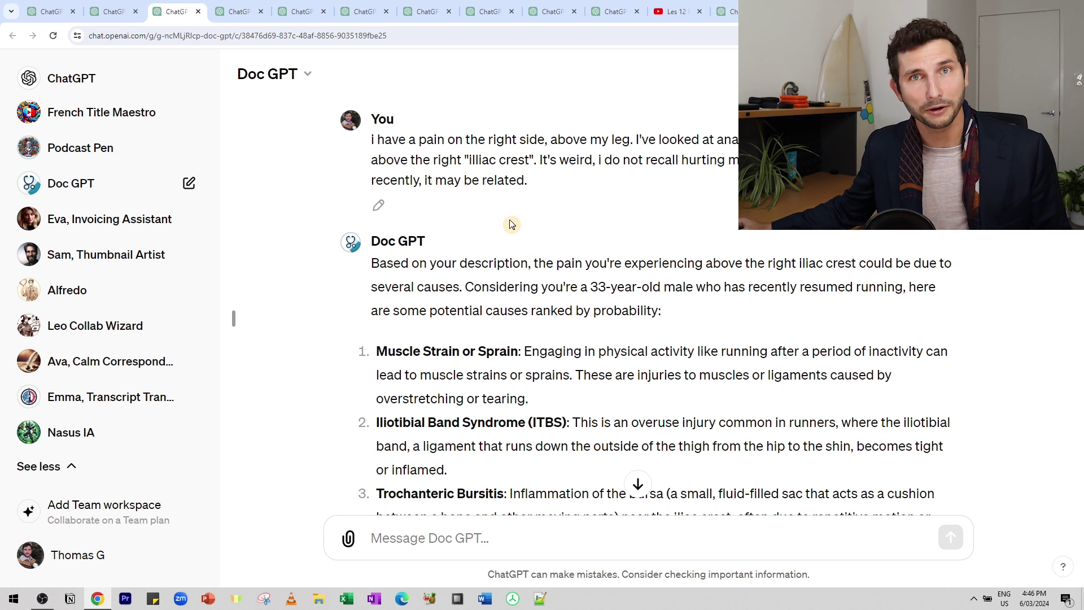
Step: Read Doc GPT's ranked list of potential causes, from Muscle Strain or Sprain to Referred Pain
scroll(508, 231, down, 3)
drag(395, 182, 515, 179)
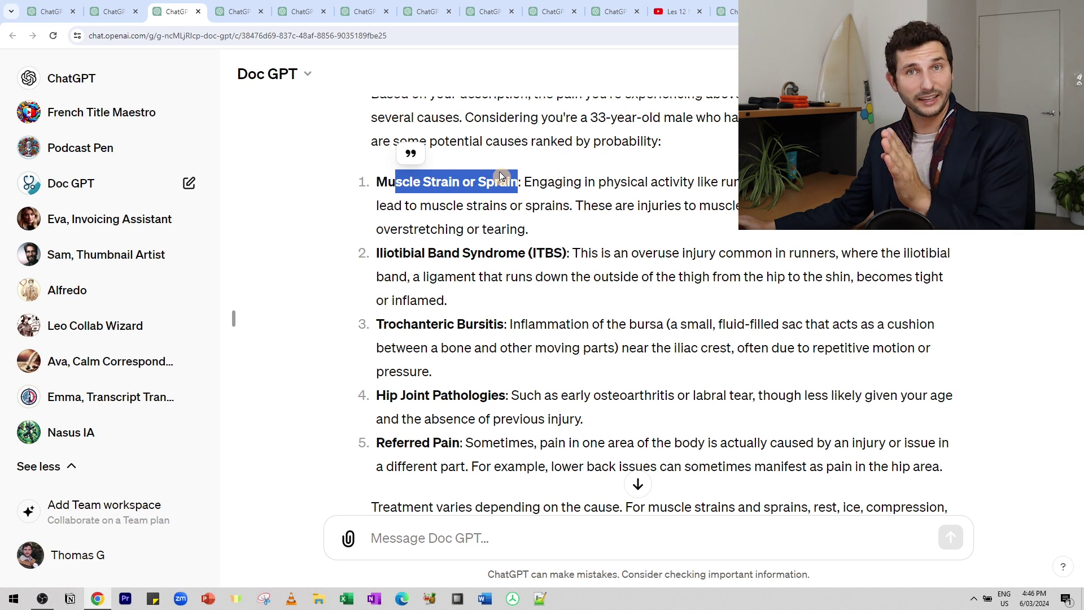
drag(410, 182, 427, 457)
click(502, 449)
scroll(495, 425, down, 1)
scroll(497, 421, up, 1)
drag(413, 183, 493, 467)
click(511, 410)
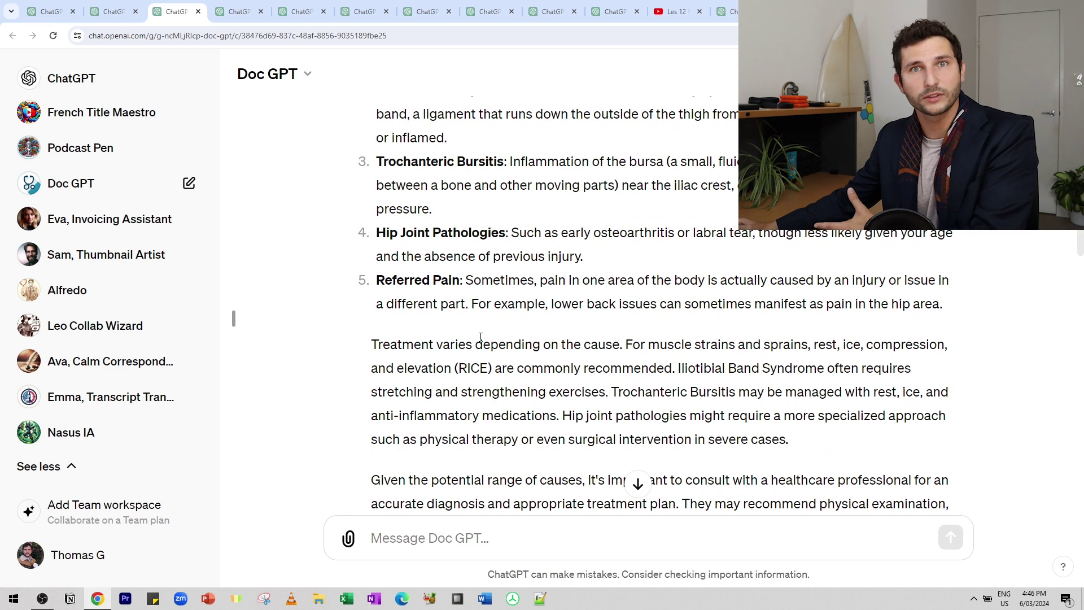
Step: Review the personalised introduction and treatment advice in Doc GPT's answer and close that conversation
scroll(484, 339, up, 2)
scroll(520, 298, up, 2)
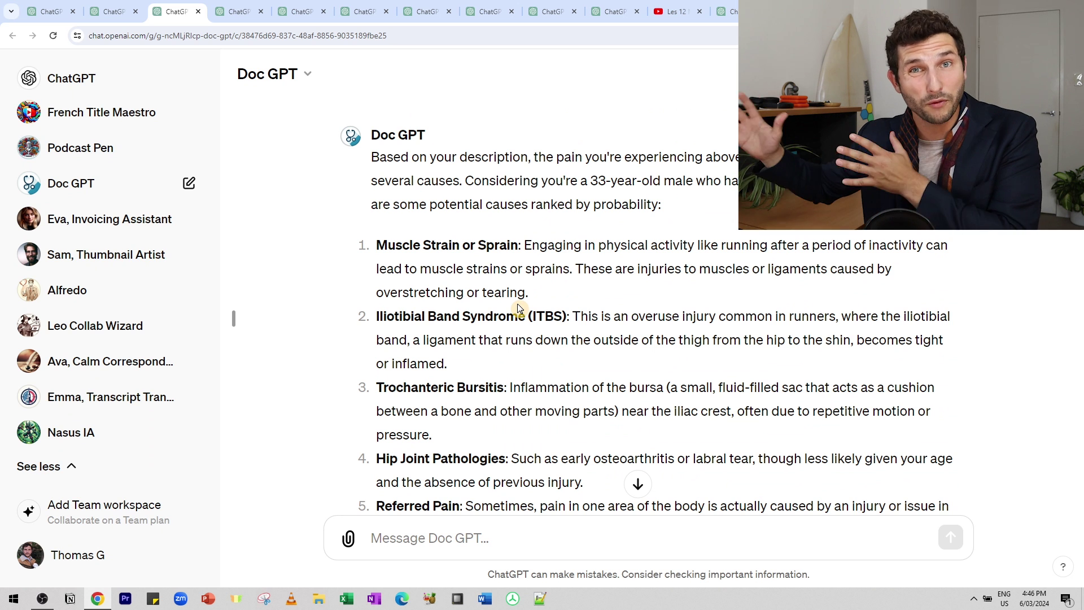
drag(469, 175, 701, 176)
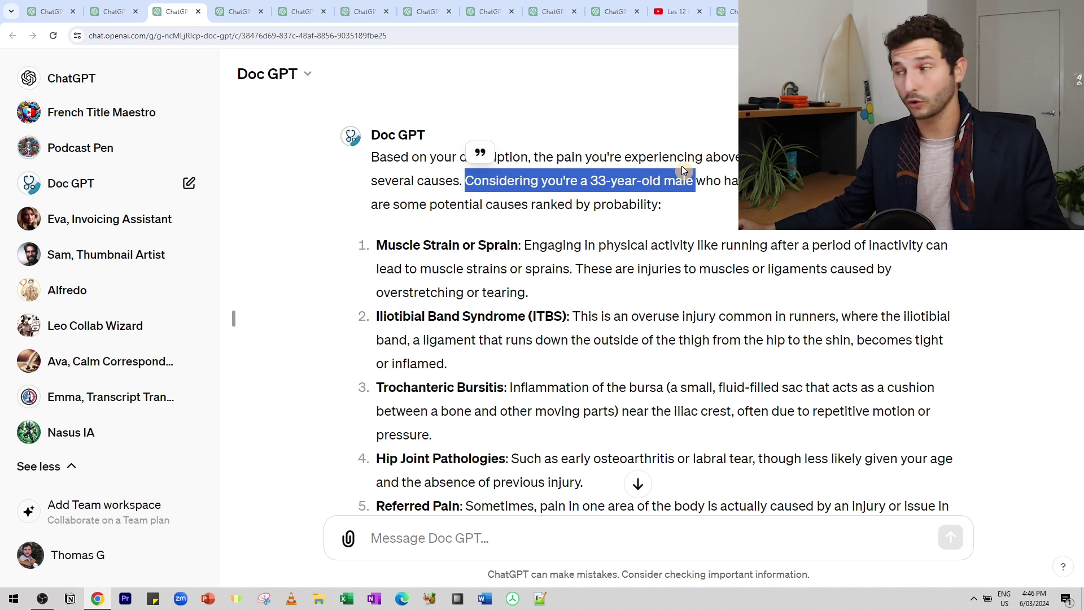
click(666, 212)
scroll(576, 249, down, 5)
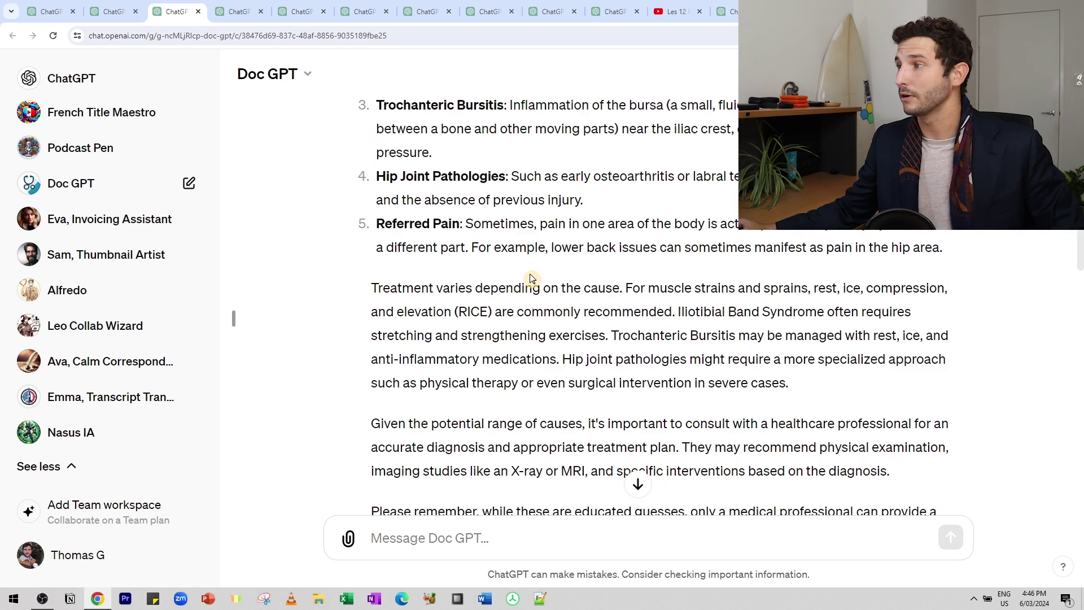
scroll(531, 277, up, 7)
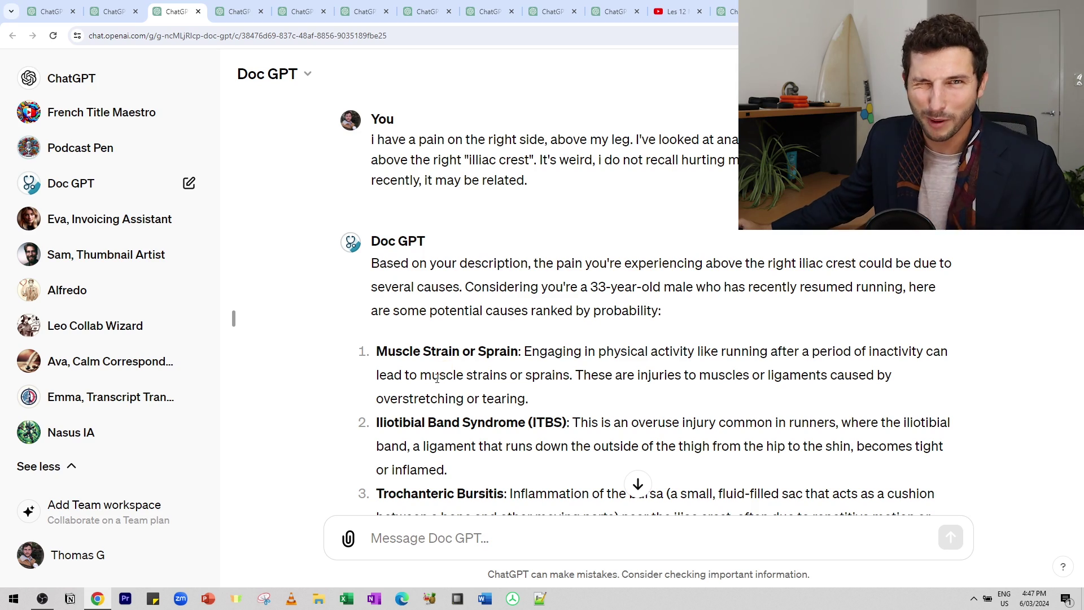
click(198, 12)
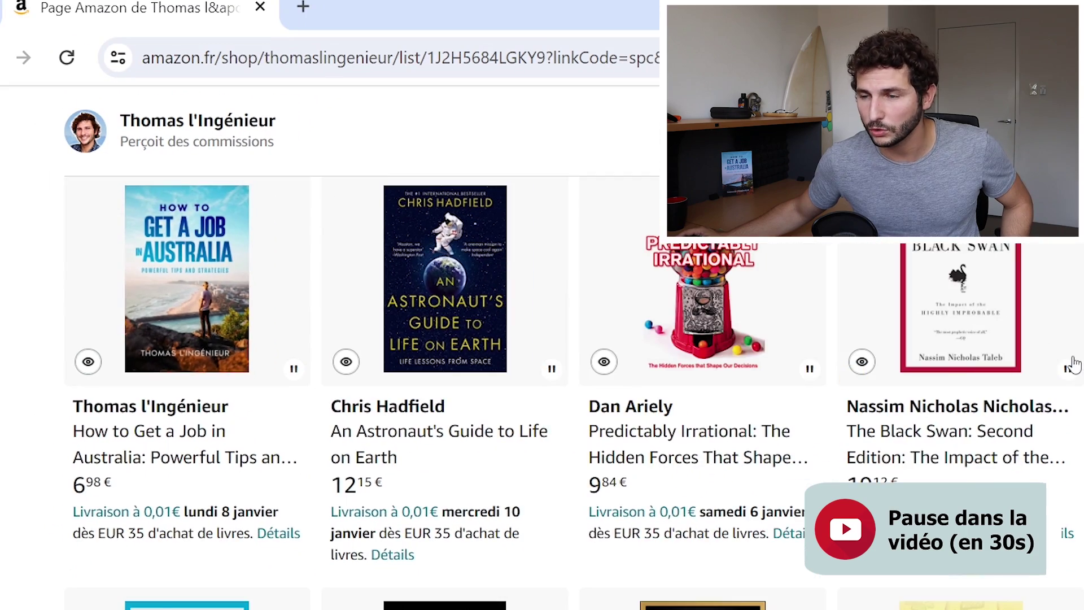
scroll(1001, 579, down, 5)
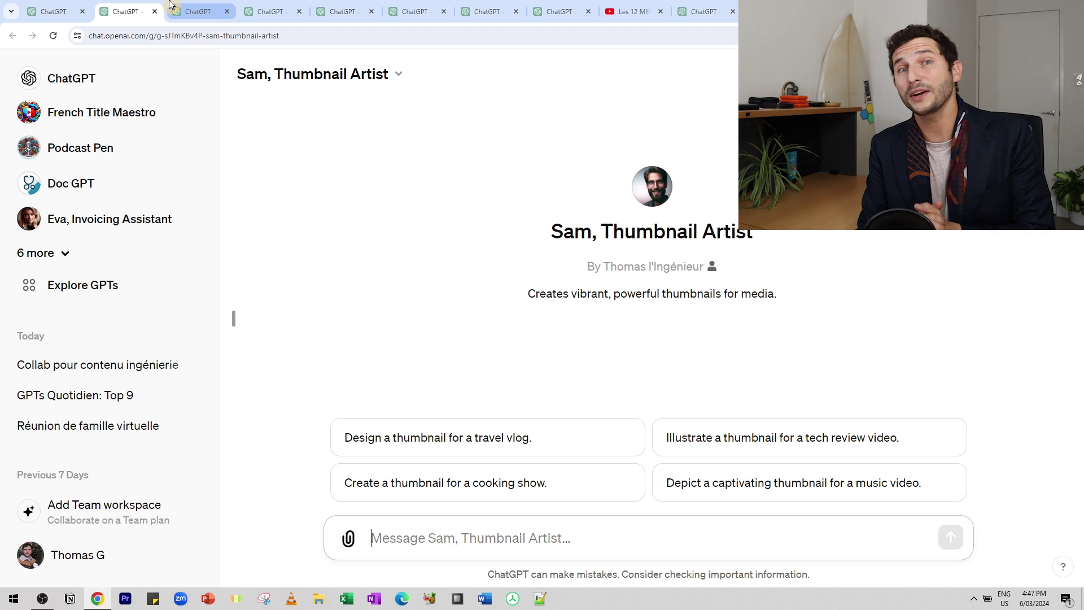
Step: Examine the name and description on the Sam, Thumbnail Artist start page
drag(564, 236, 682, 232)
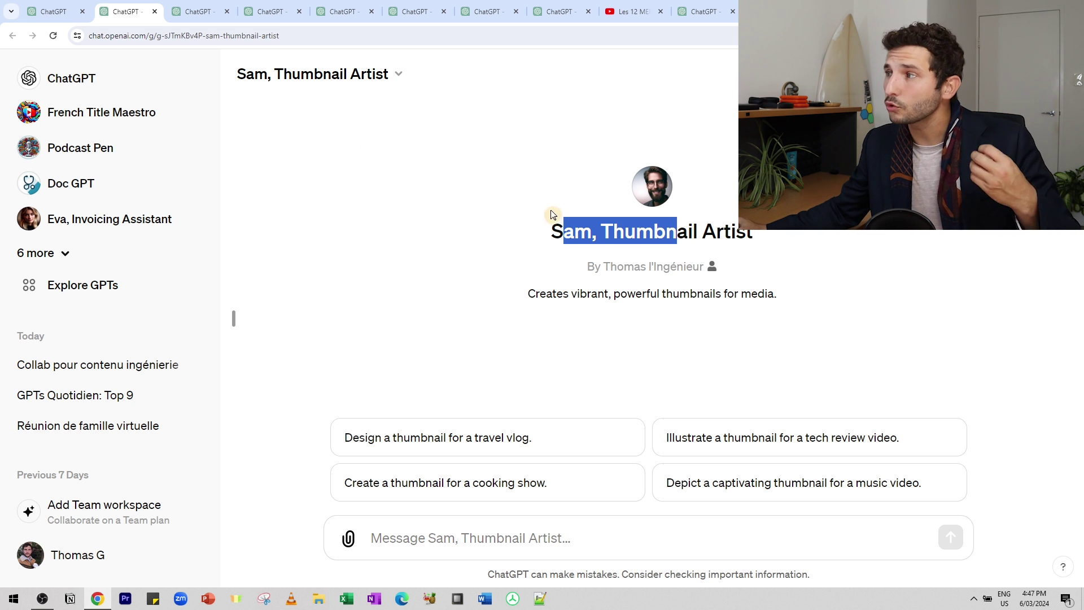
click(574, 234)
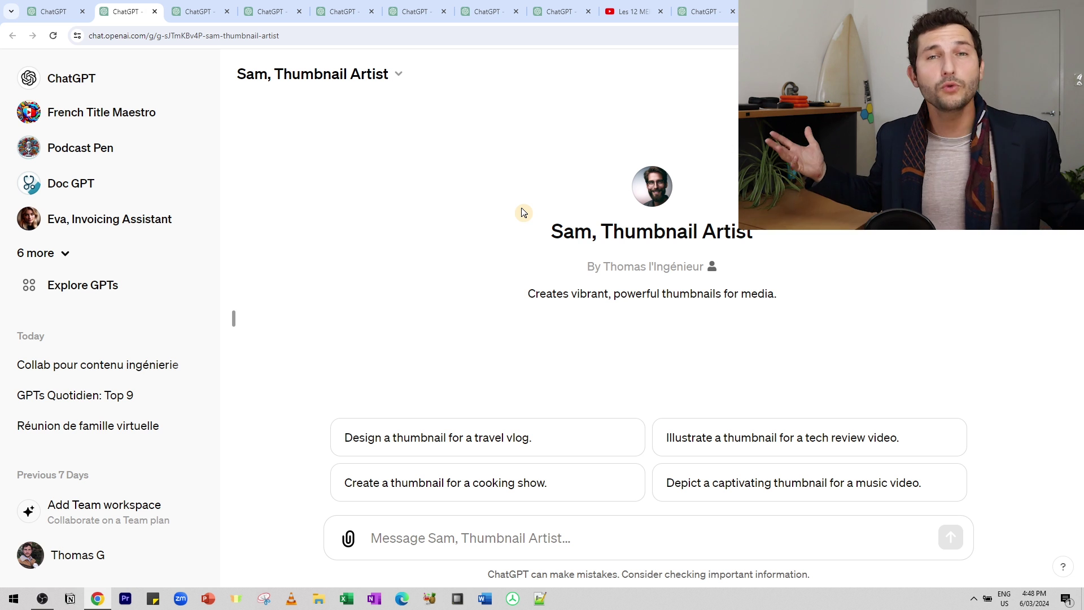
Step: Review Sam's thumbnails for the prompts "construction site design" and "blueprint of tunnel construction site"
click(203, 4)
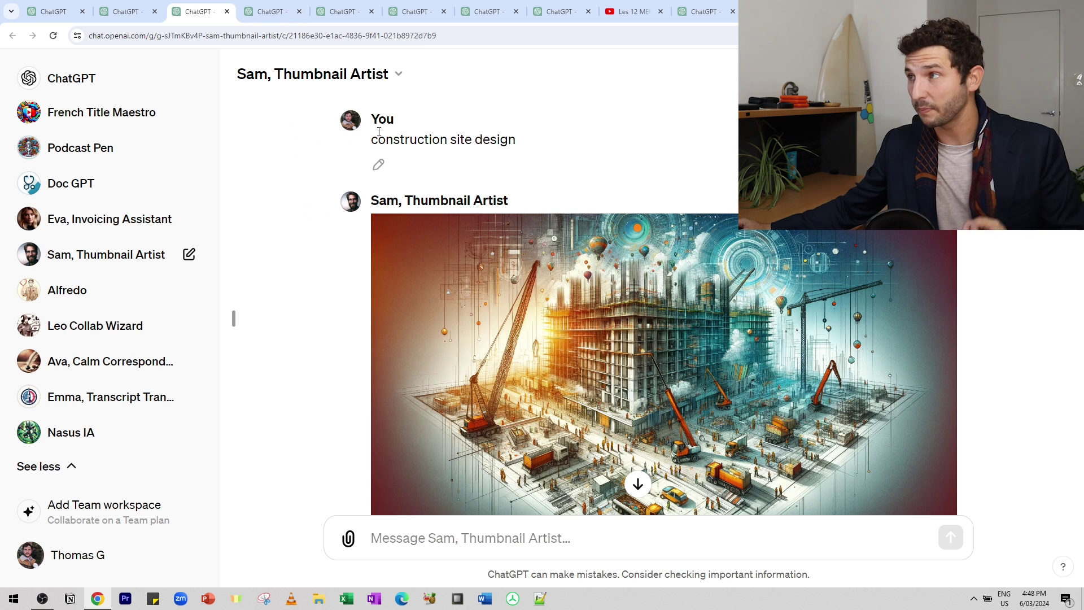
drag(384, 139, 504, 141)
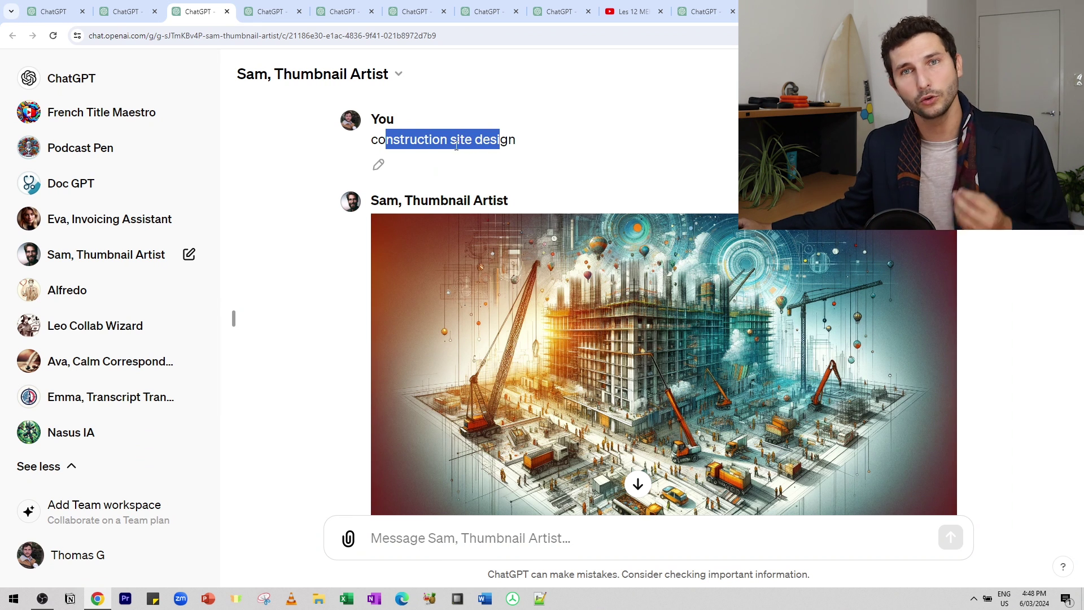
scroll(543, 270, down, 10)
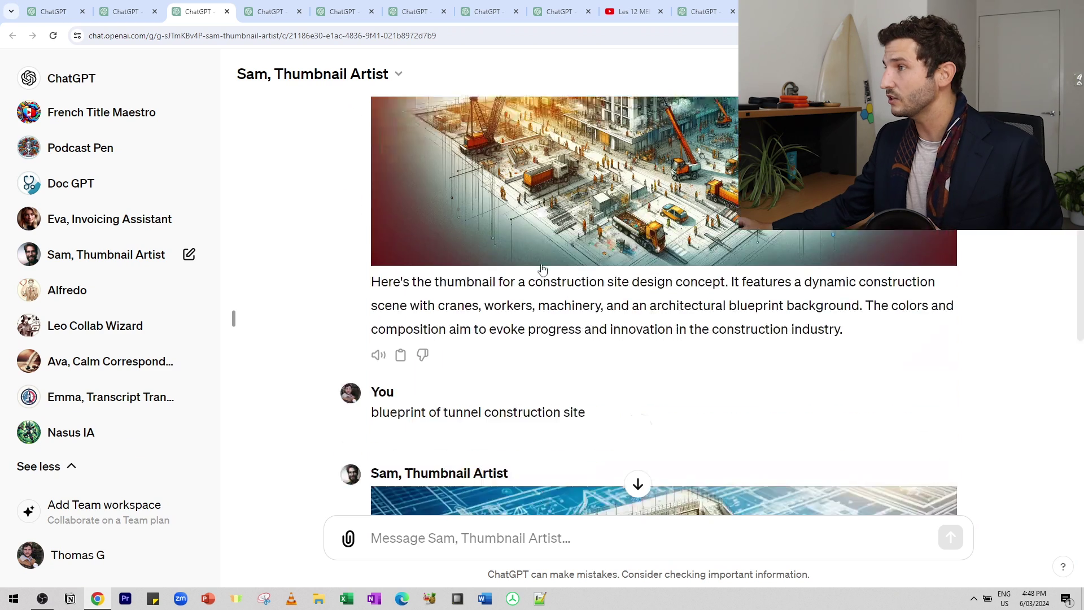
scroll(543, 270, up, 2)
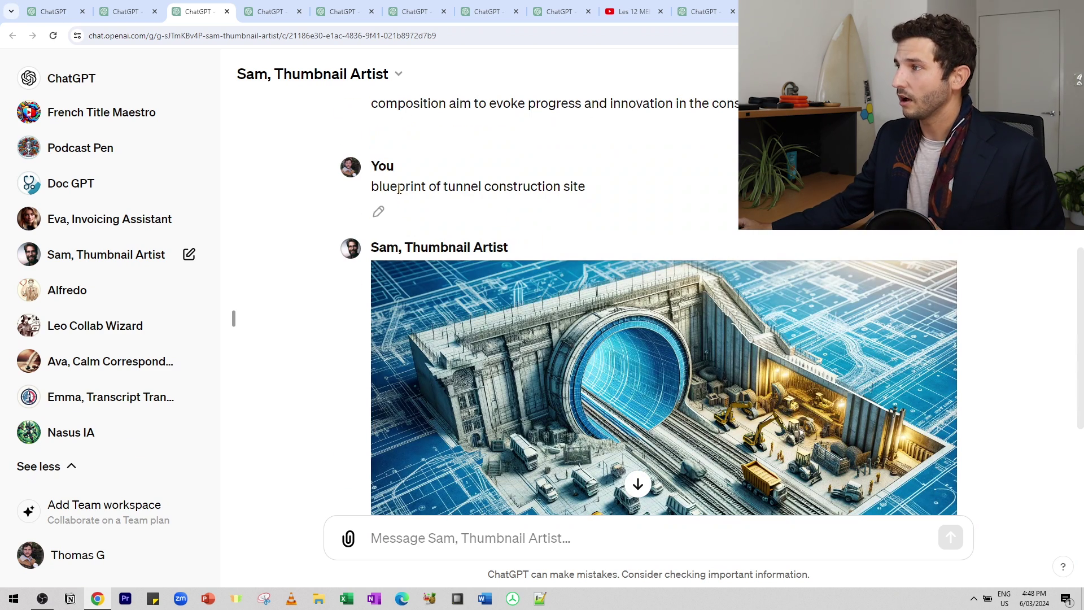
scroll(515, 294, down, 2)
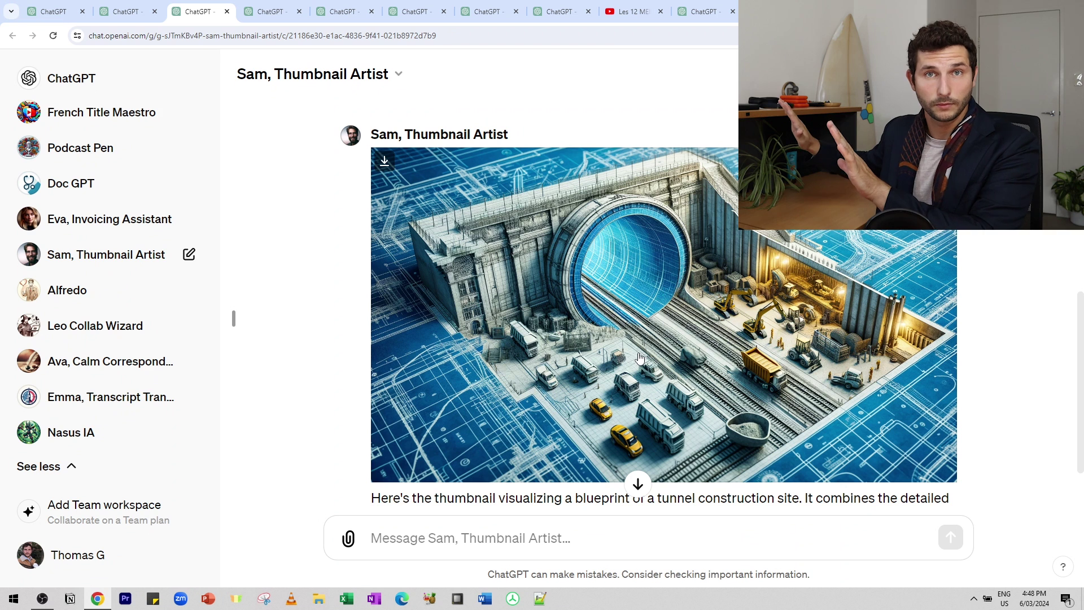
scroll(333, 204, up, 3)
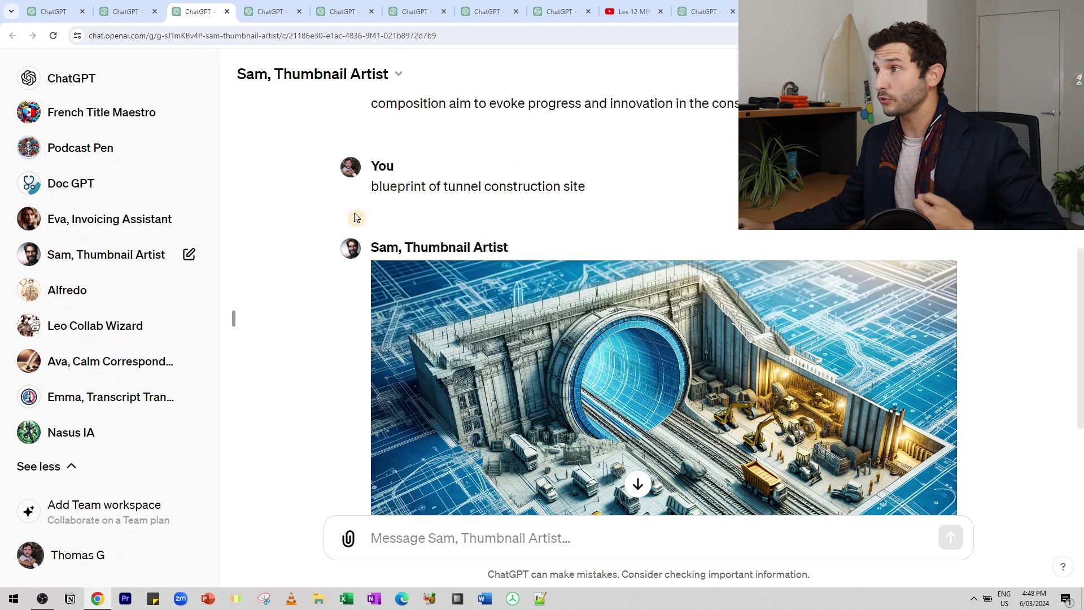
drag(371, 242, 586, 238)
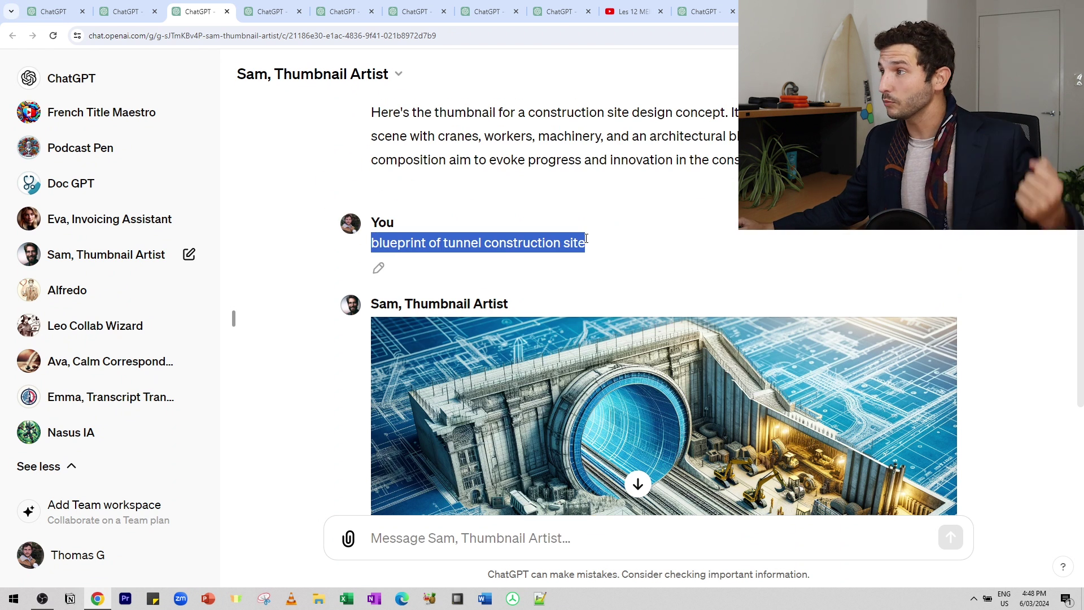
Step: Examine Sam's thumbnail for the prompt "australia, opera house viewed from within a modern office" in the neighbouring conversation
click(284, 5)
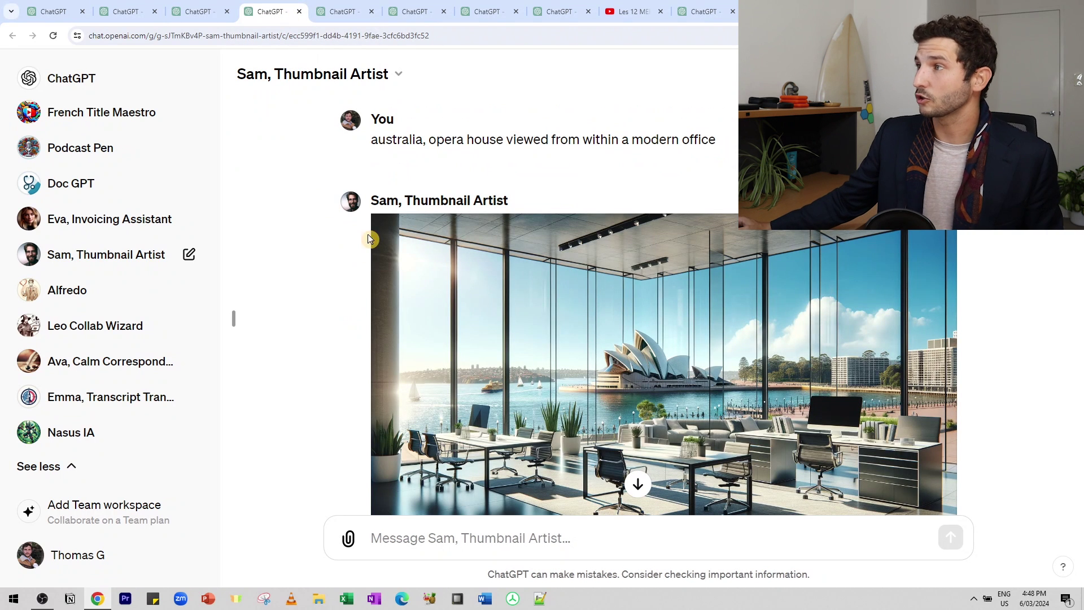
drag(387, 143, 516, 141)
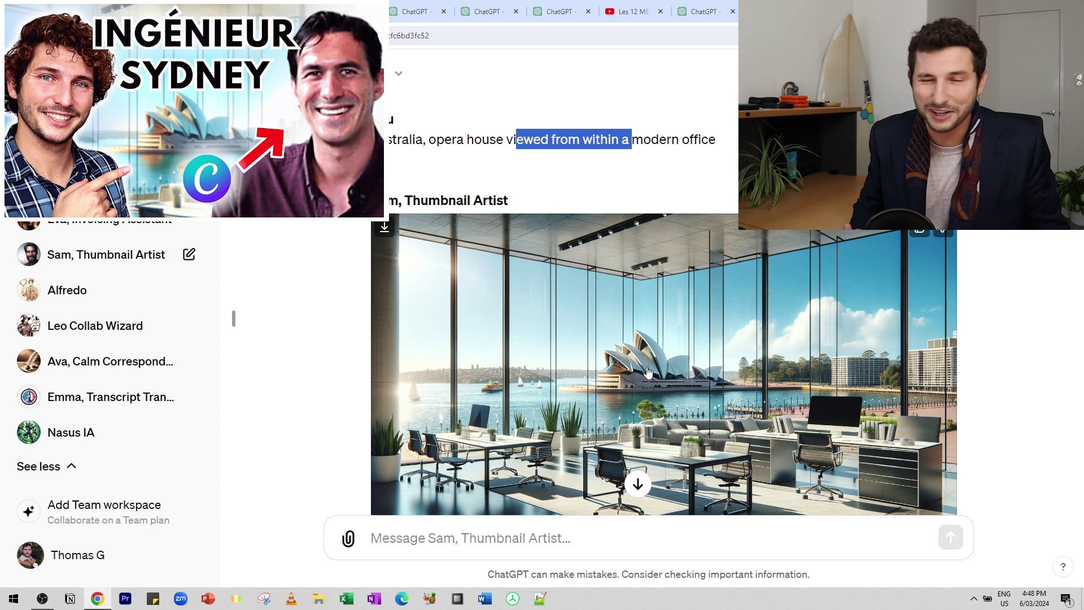
click(442, 137)
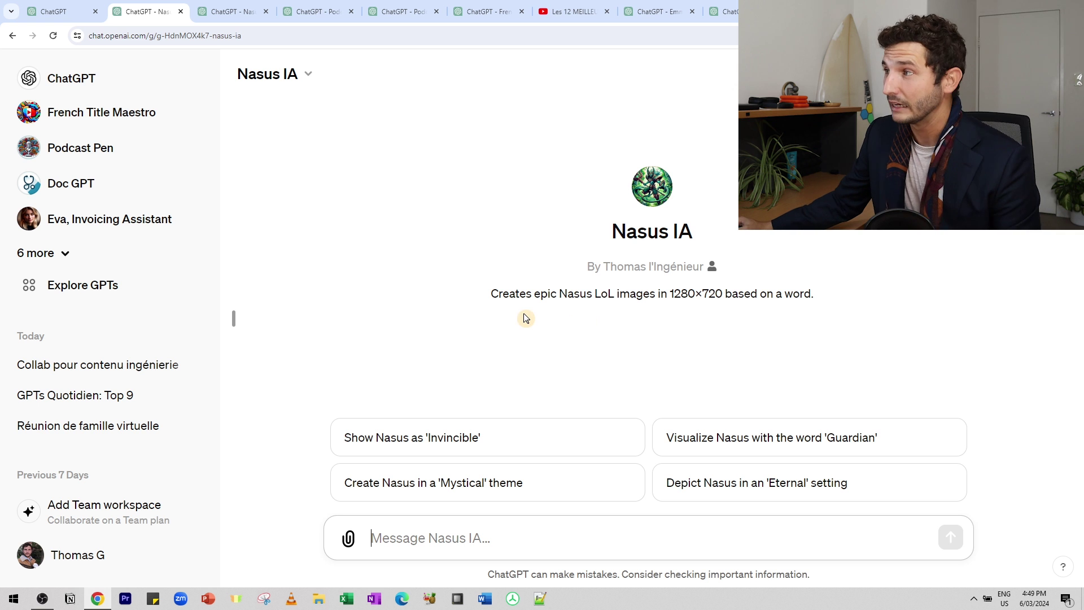
Step: Read the description on the Nasus IA start page
drag(526, 293, 774, 293)
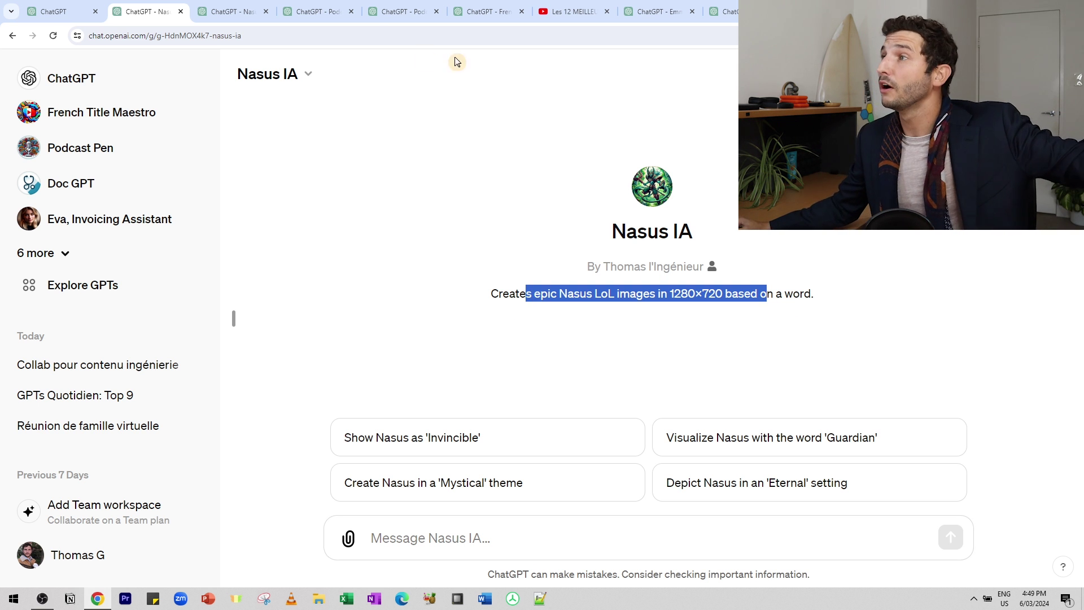
drag(522, 314, 748, 312)
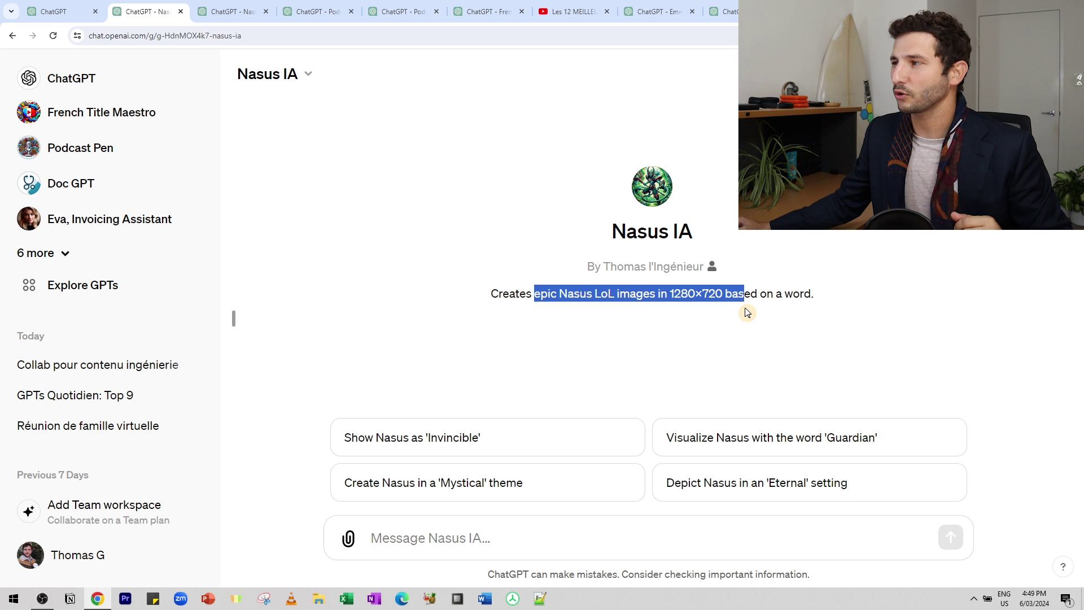
click(620, 308)
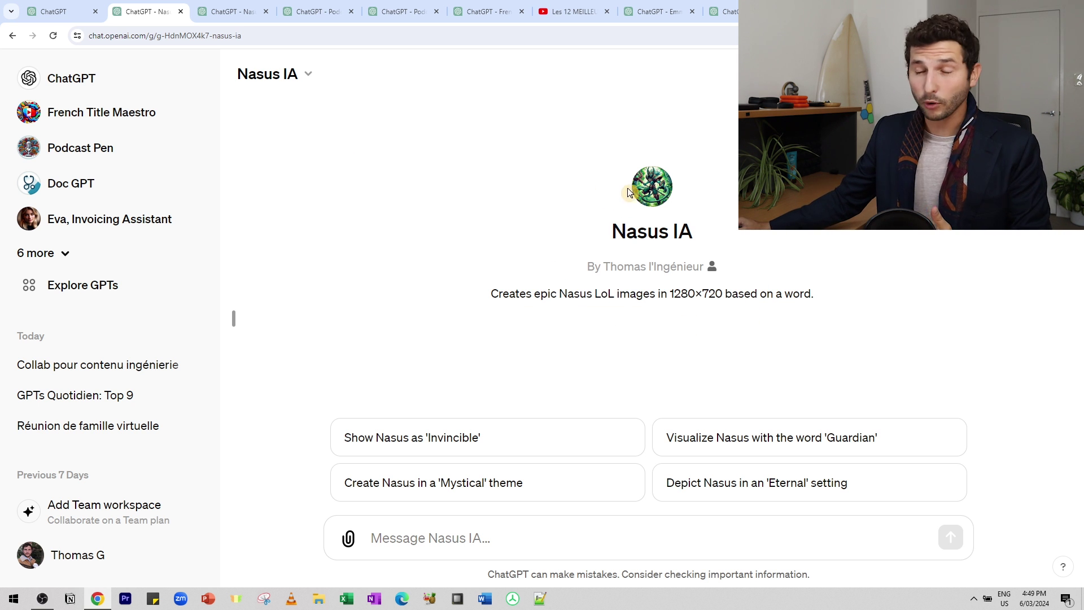
Step: Open the Nasus IA example conversation and examine the one-word prompt "atlantide" with its image
click(270, 6)
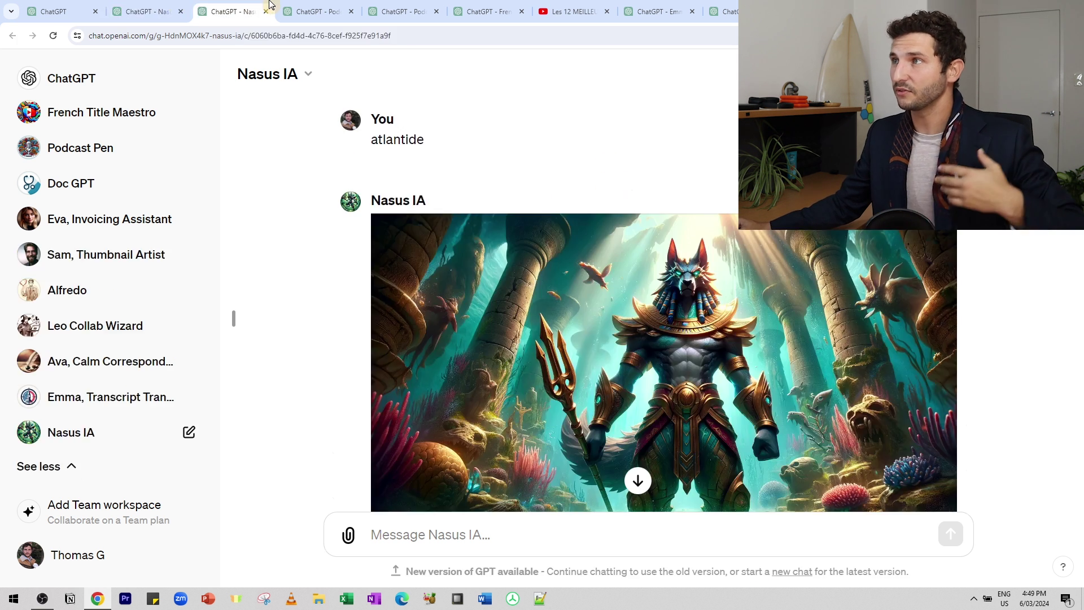
double_click(385, 137)
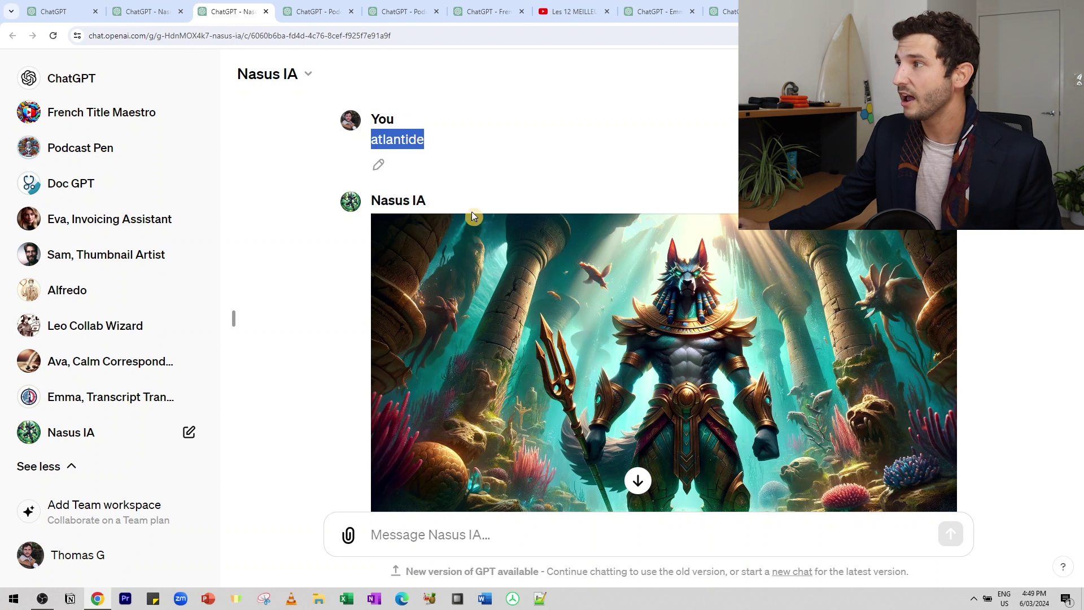
click(429, 148)
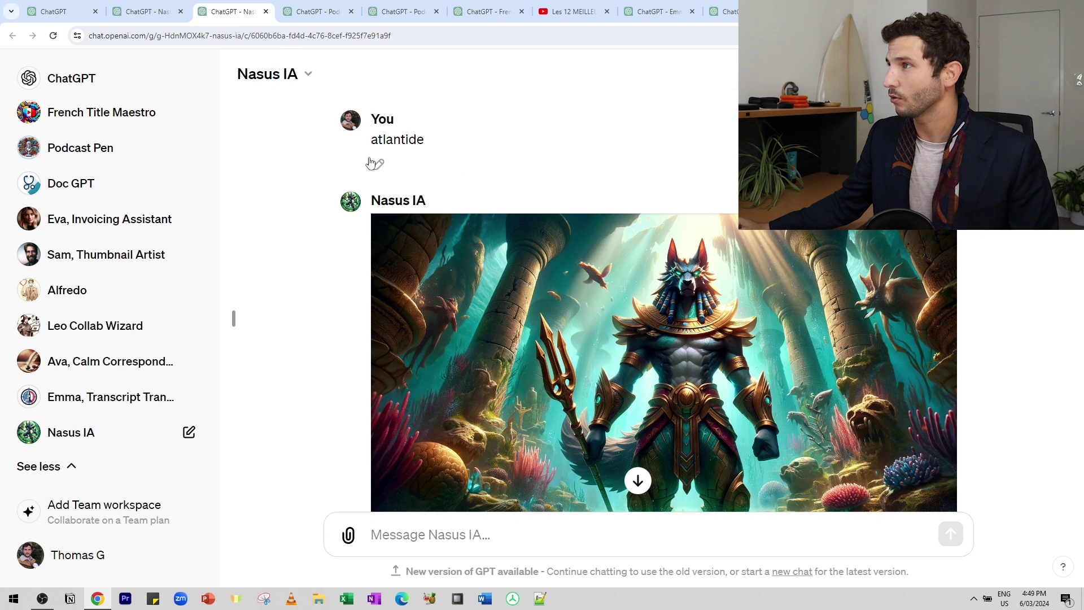
Step: Look through the further Nasus images in the conversation, including the marketing, cyberpunk, restaurant and hotel receptionist themes
scroll(476, 219, down, 1)
scroll(350, 242, down, 5)
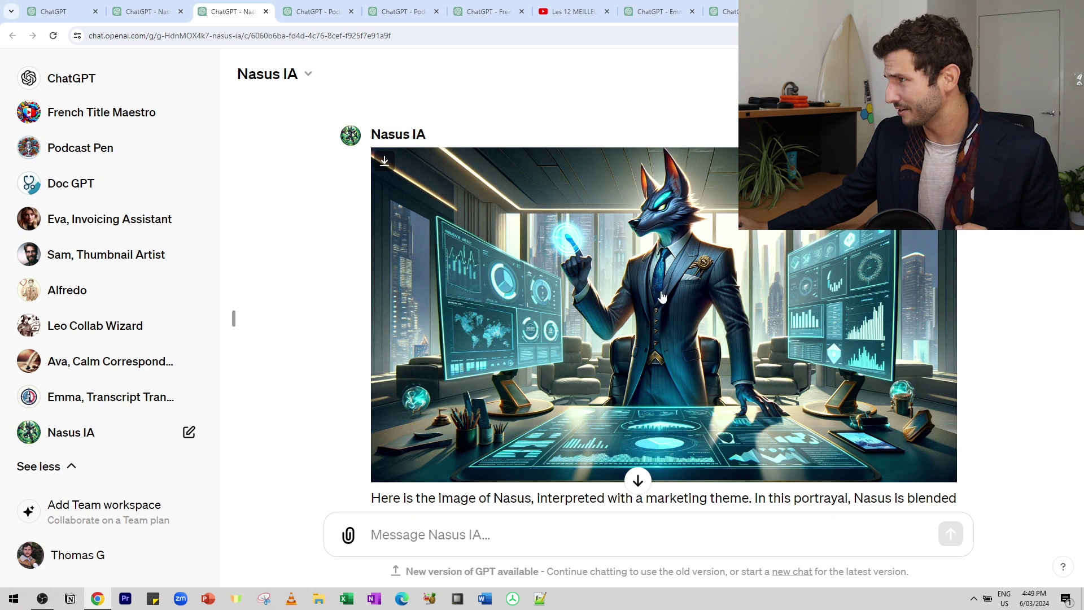
scroll(771, 406, down, 8)
scroll(582, 323, up, 1)
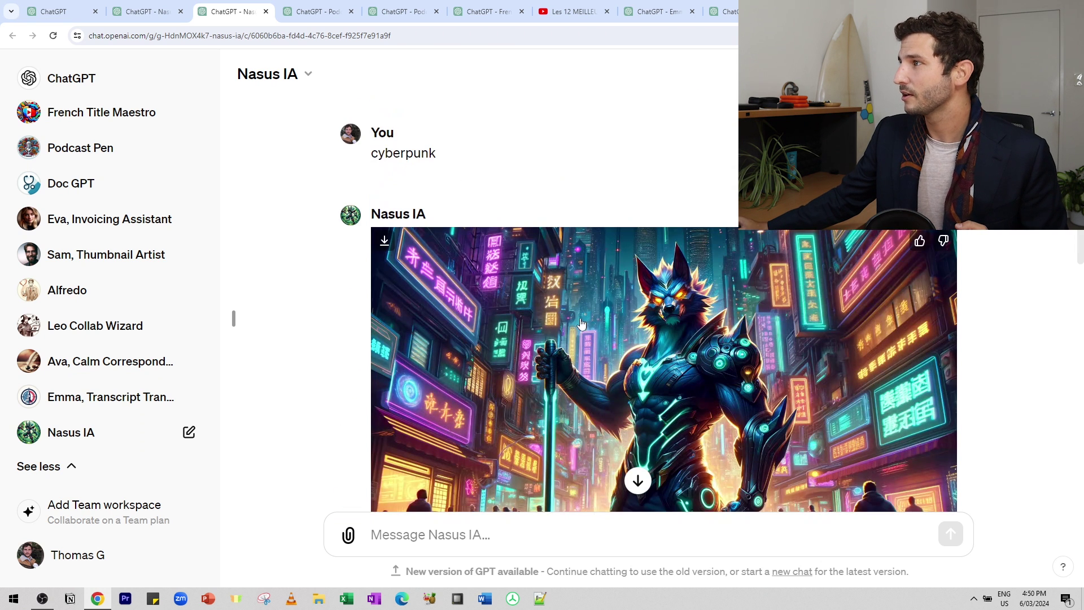
scroll(542, 332, down, 10)
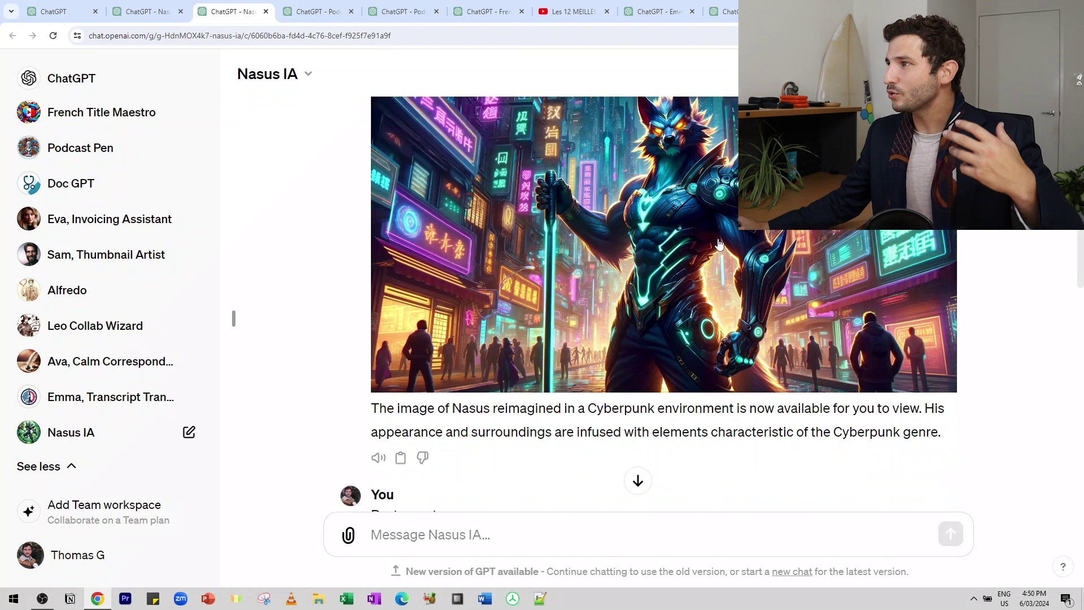
scroll(689, 257, down, 2)
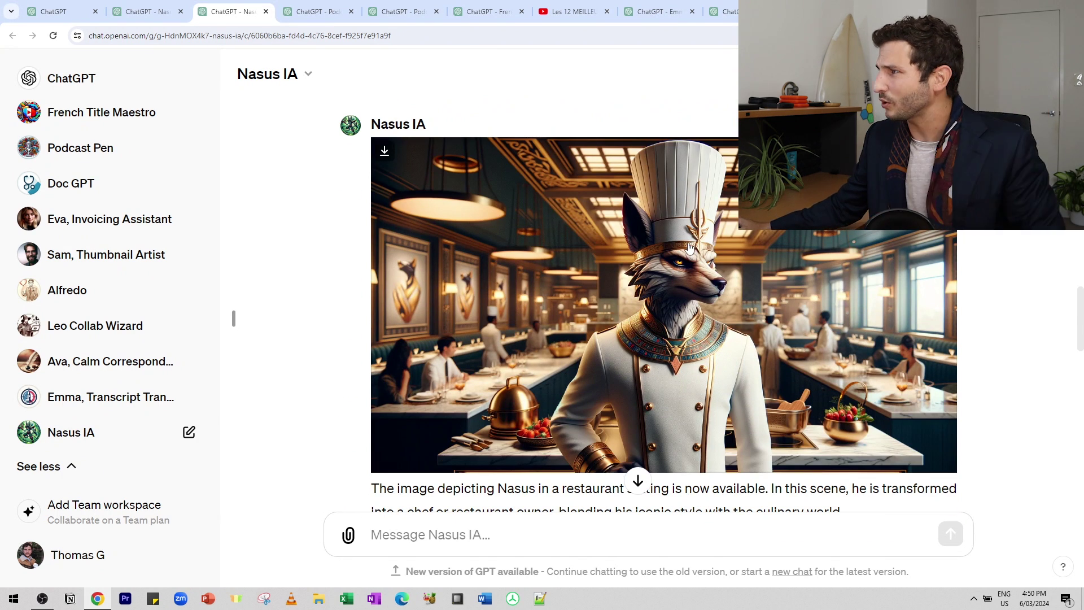
scroll(687, 246, down, 8)
scroll(688, 247, up, 1)
scroll(635, 208, down, 1)
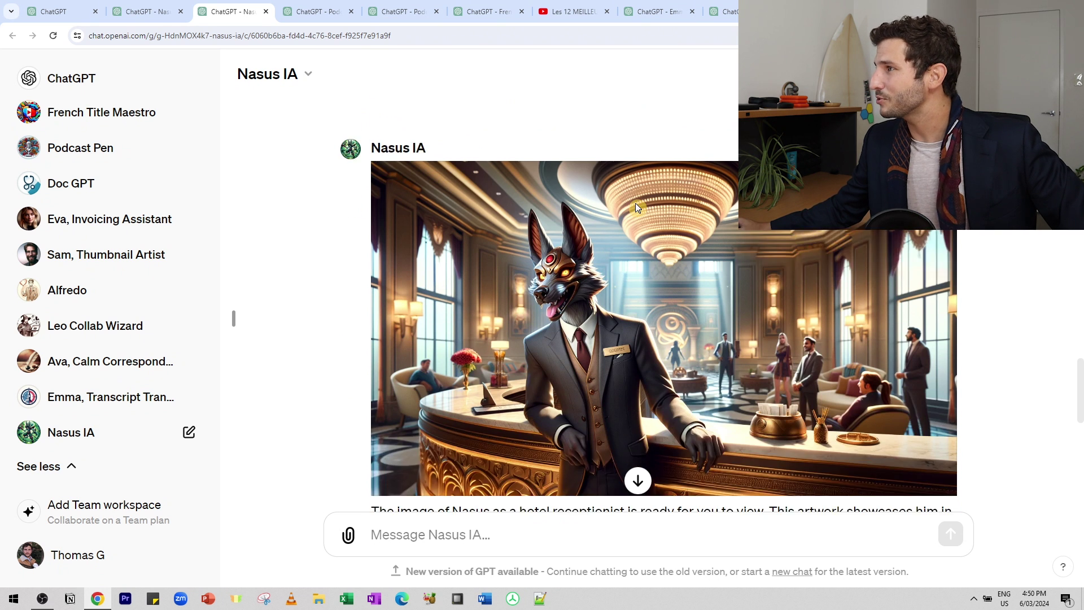
scroll(635, 207, down, 10)
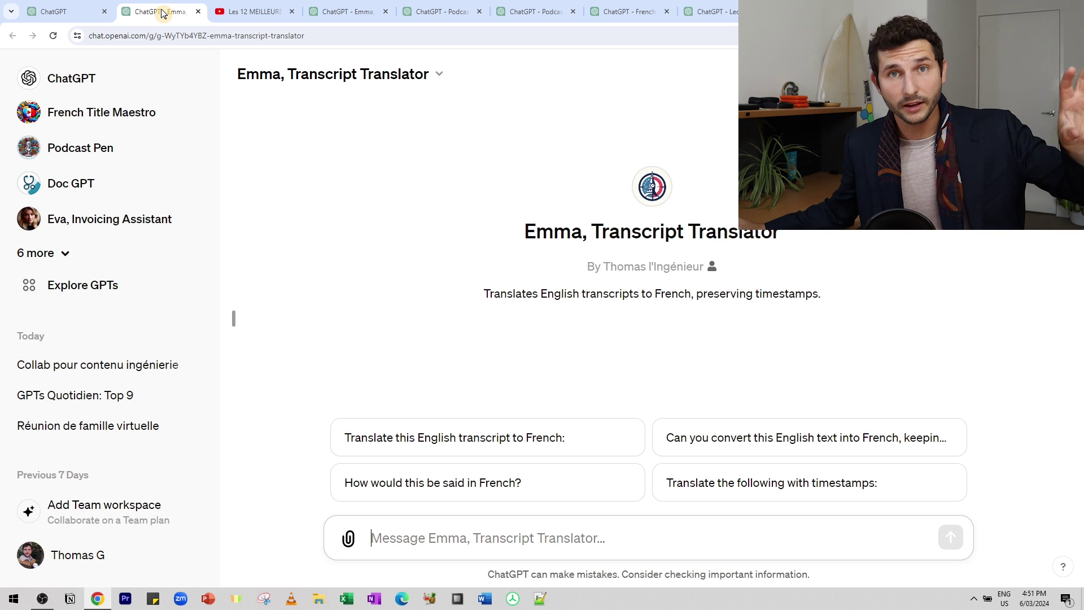
Step: Switch to the YouTube video "Les 12 MEILLEURES APPS de Productivité (pour ingénieurs)" and expand its description
click(254, 12)
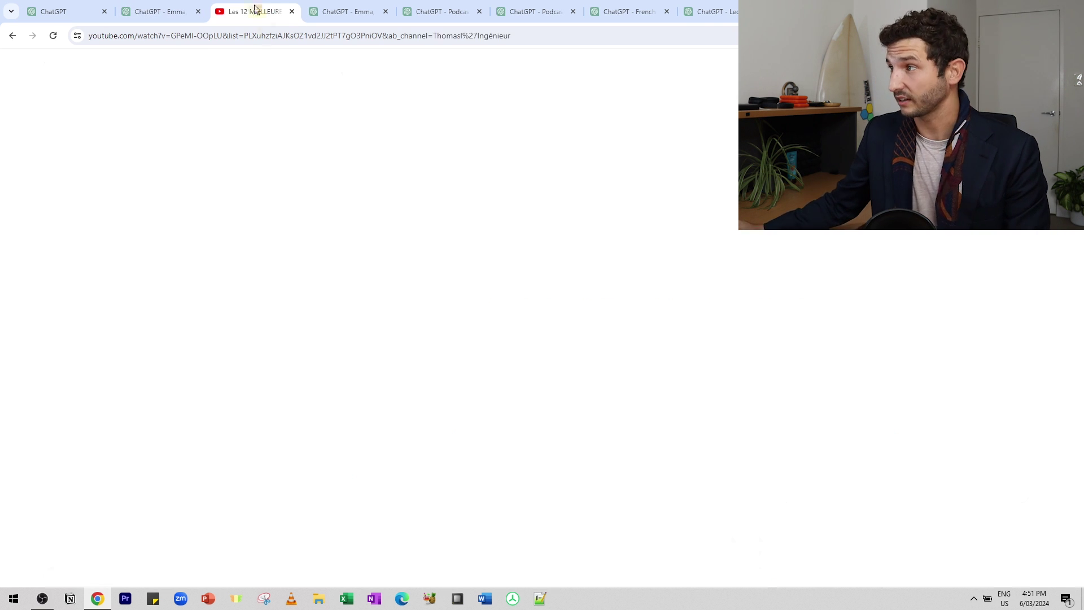
drag(60, 519, 282, 518)
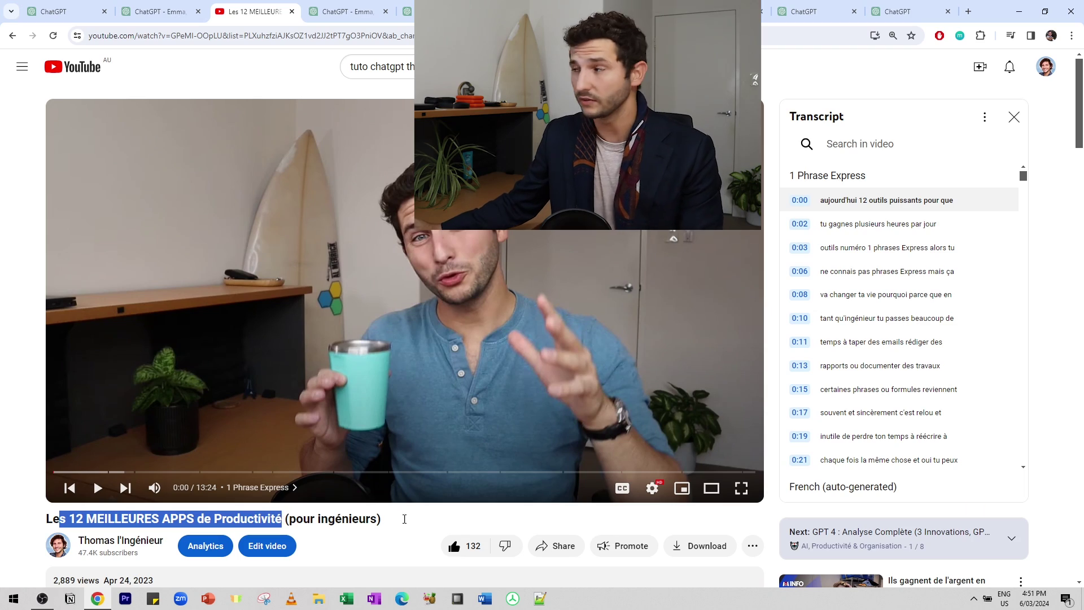
click(141, 579)
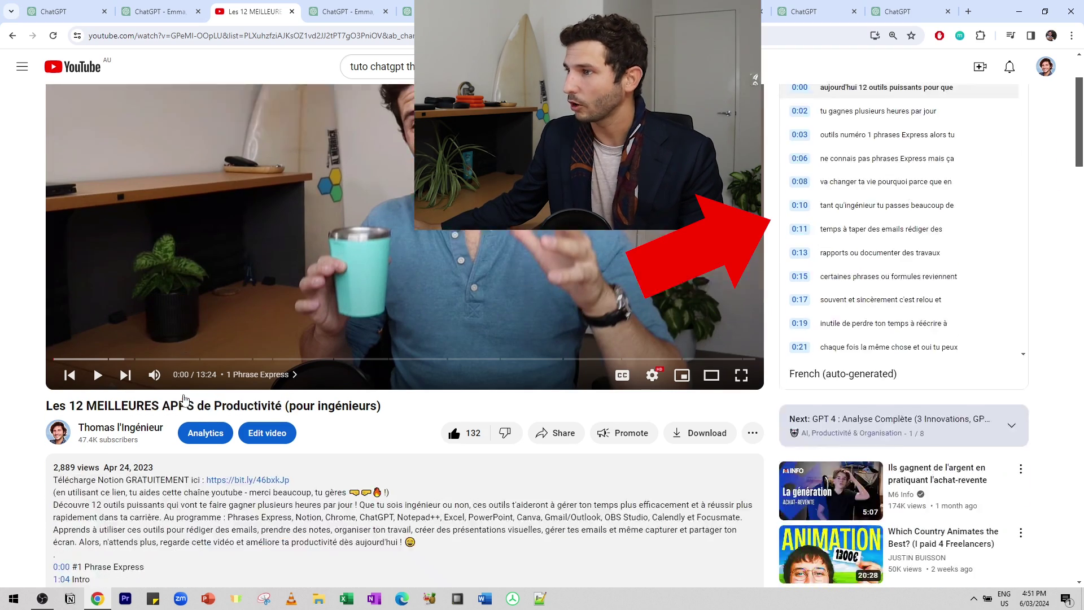
Step: Find the transcript section below the video's chapters, show the transcript and select its timestamped lines
scroll(149, 322, down, 15)
scroll(148, 322, up, 10)
scroll(150, 328, down, 6)
scroll(151, 338, up, 2)
scroll(153, 352, down, 4)
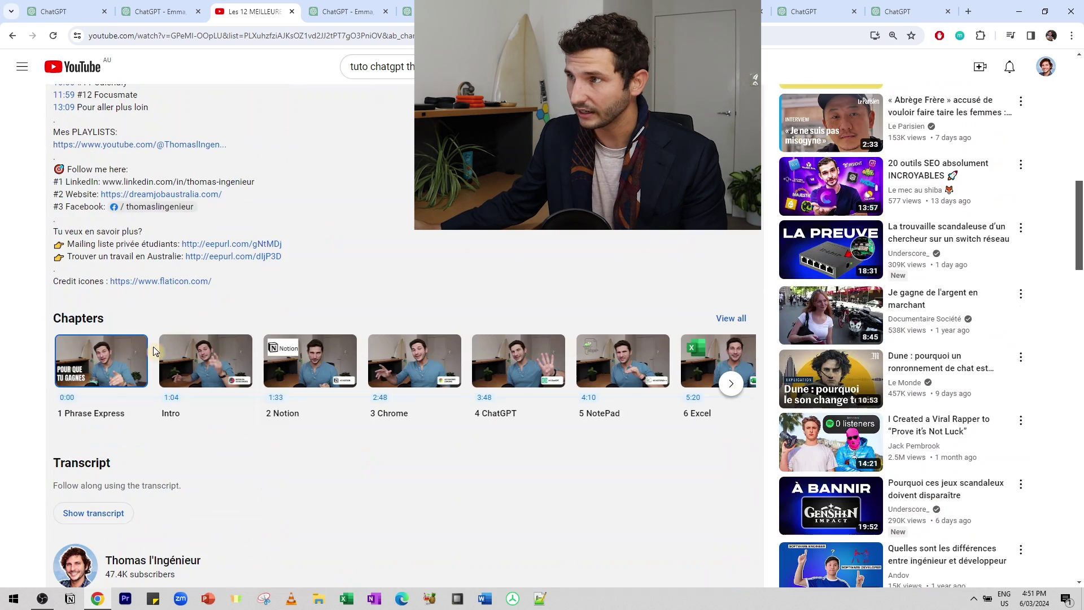
click(86, 514)
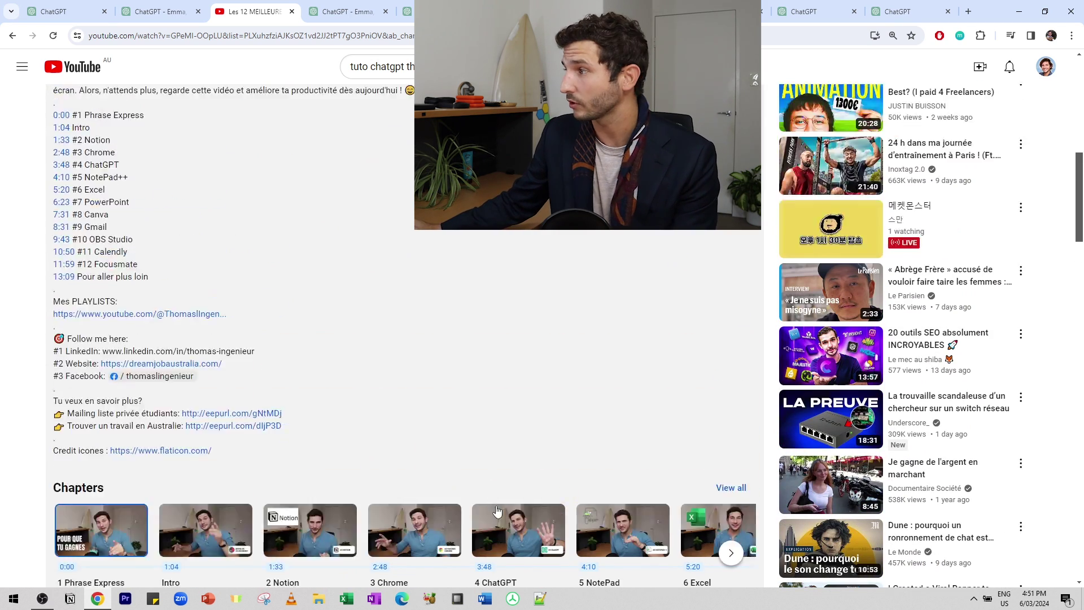
drag(824, 200, 935, 389)
Step: Switch to the Emma, Transcript Translator conversation in ChatGPT and skim the timestamped English transcript submitted for translation
key(ctrl+Tab)
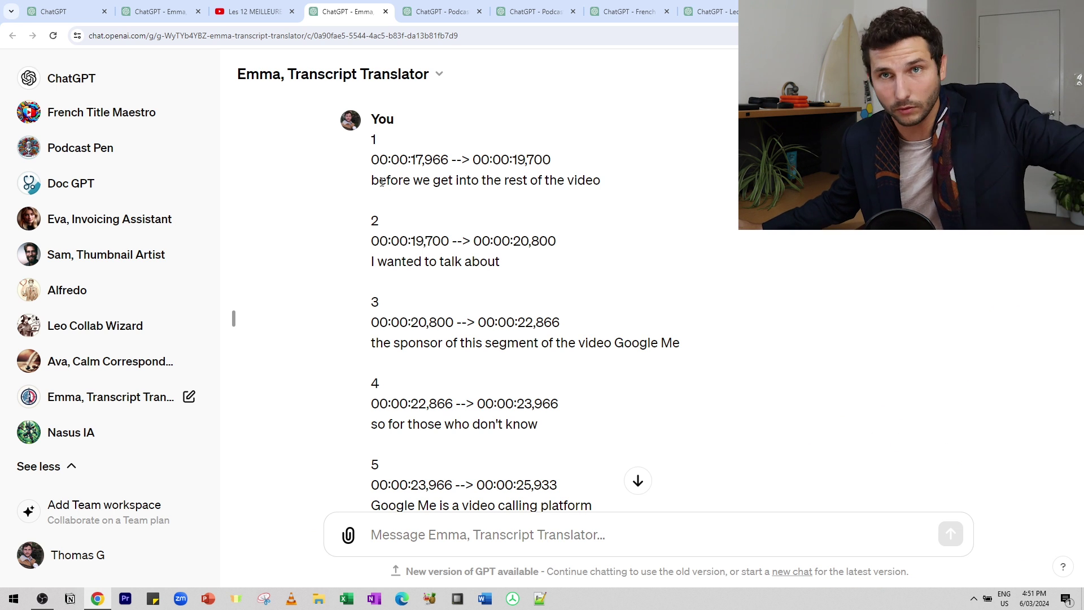
scroll(408, 222, down, 2)
scroll(408, 222, down, 20)
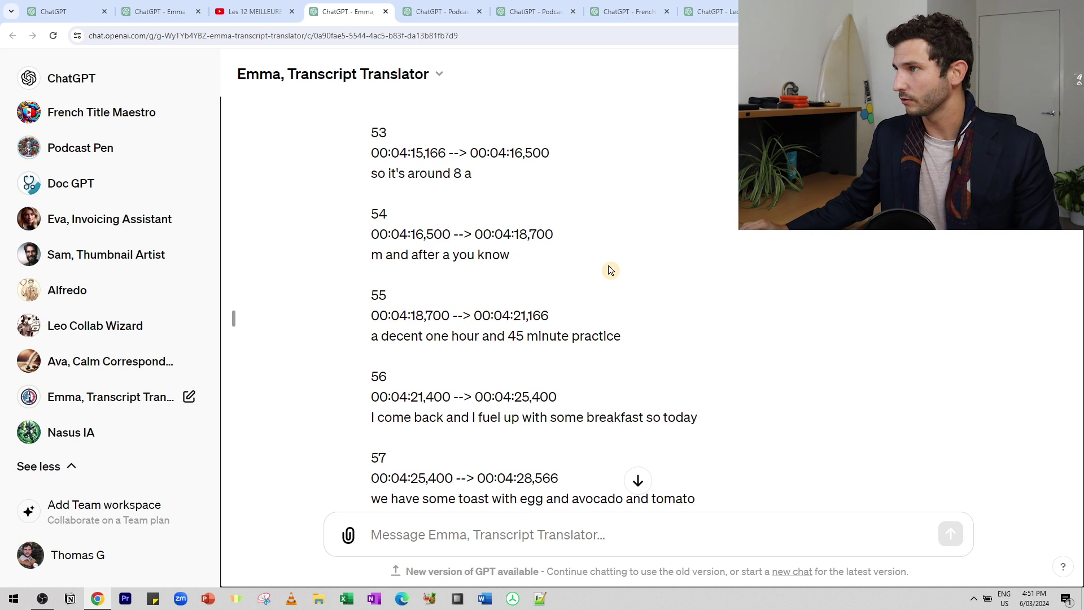
scroll(588, 413, down, 11)
scroll(554, 360, down, 20)
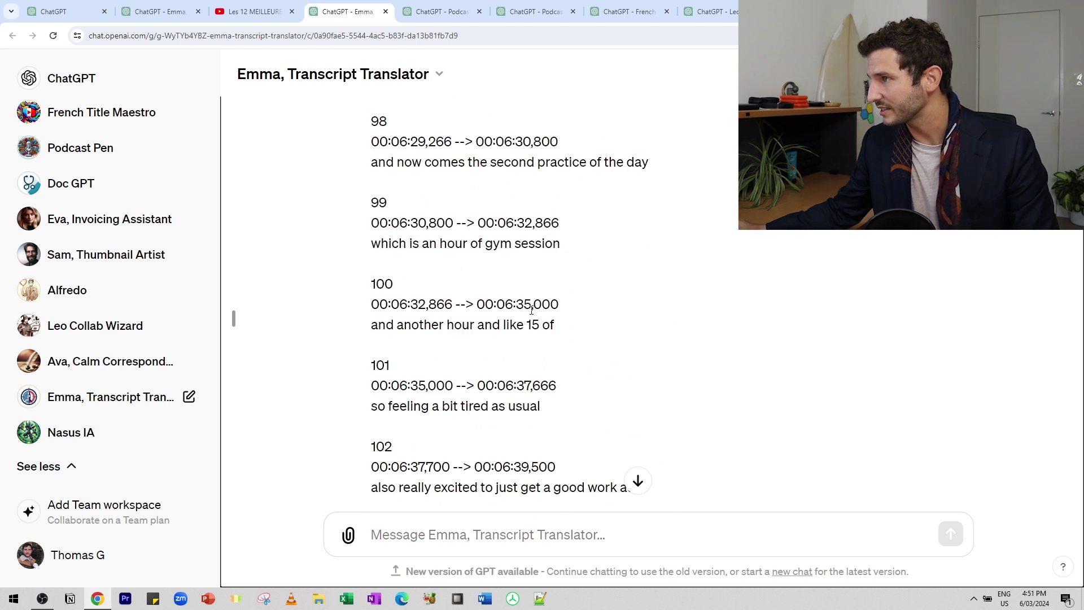
scroll(519, 309, down, 20)
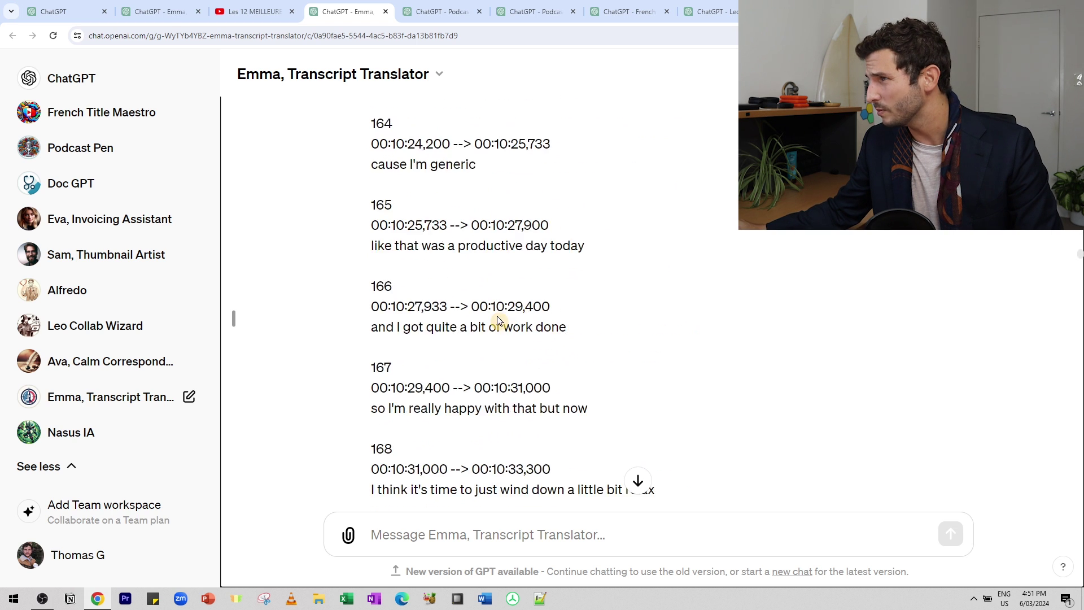
Step: Examine the timestamps and French lines at the start of Emma's translated transcript and skim the remaining numbered entries
scroll(485, 330, up, 13)
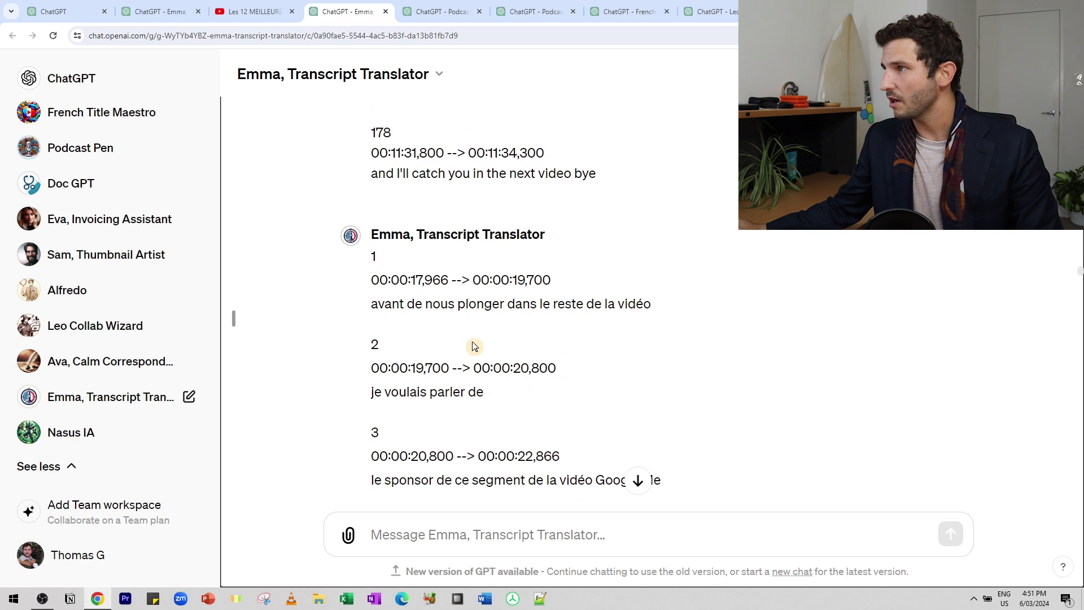
drag(402, 282, 656, 324)
click(569, 346)
drag(372, 369, 612, 378)
click(438, 411)
scroll(438, 410, down, 10)
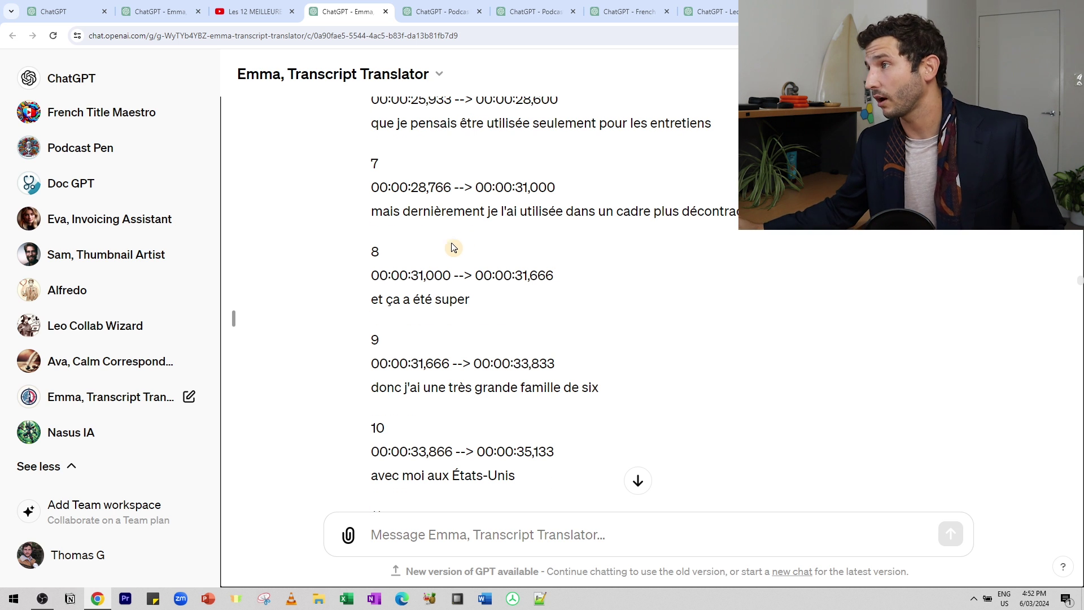
scroll(450, 245, down, 20)
scroll(768, 346, down, 20)
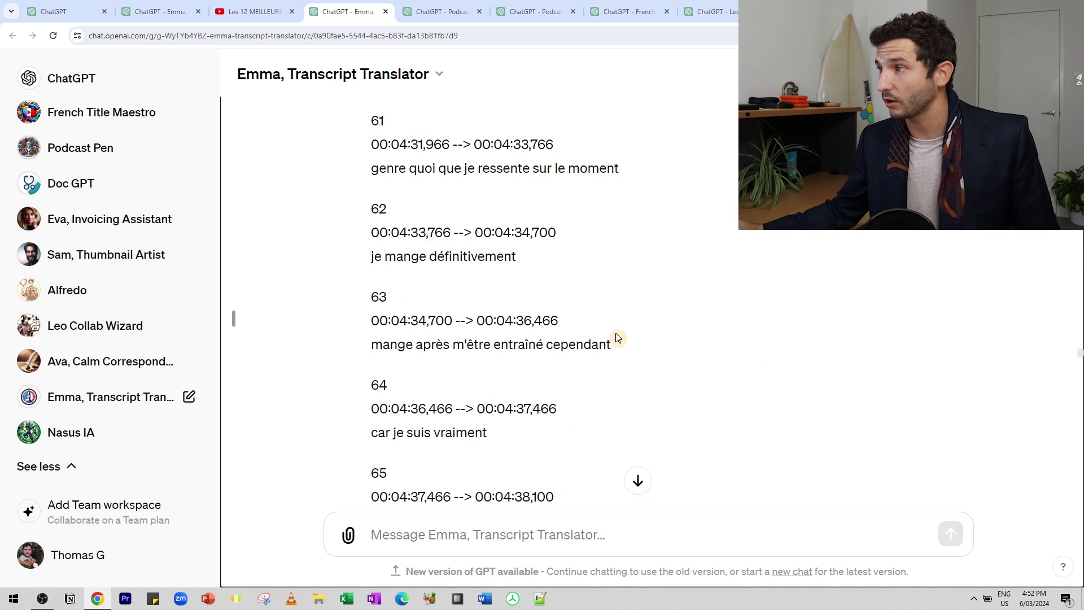
scroll(499, 339, down, 20)
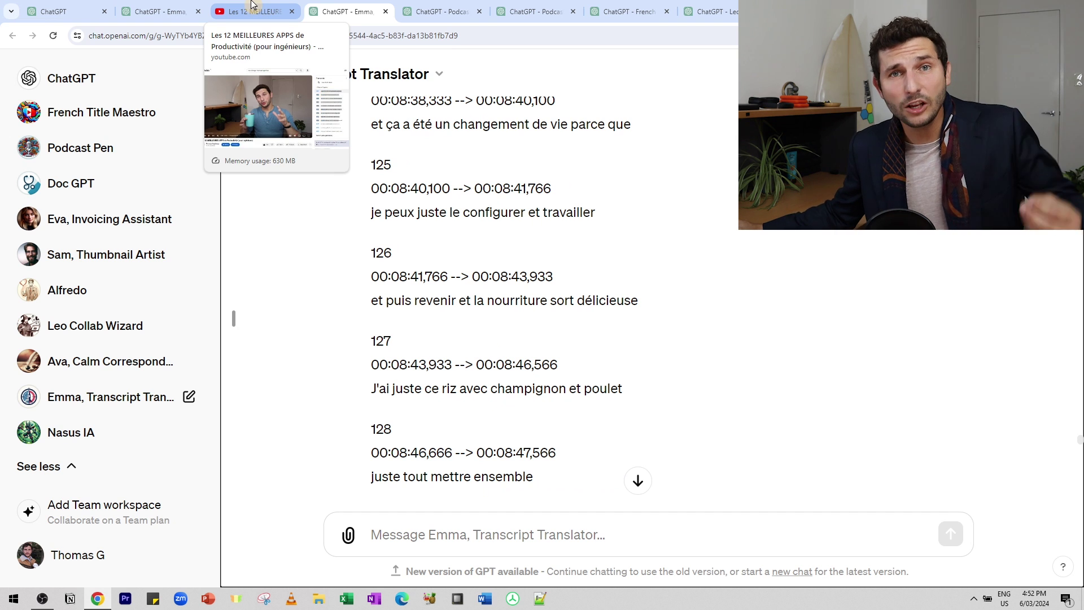
Step: Examine the timestamp ranges and French lines of entries 125 to 127 in Emma's translated transcript
drag(371, 188, 467, 186)
click(490, 212)
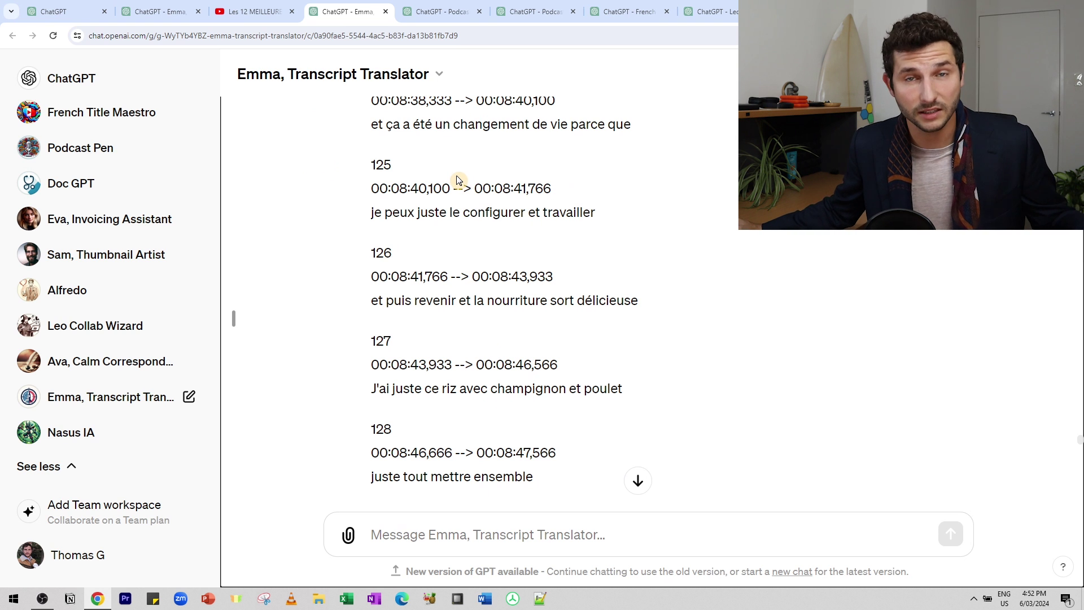
drag(456, 180, 491, 346)
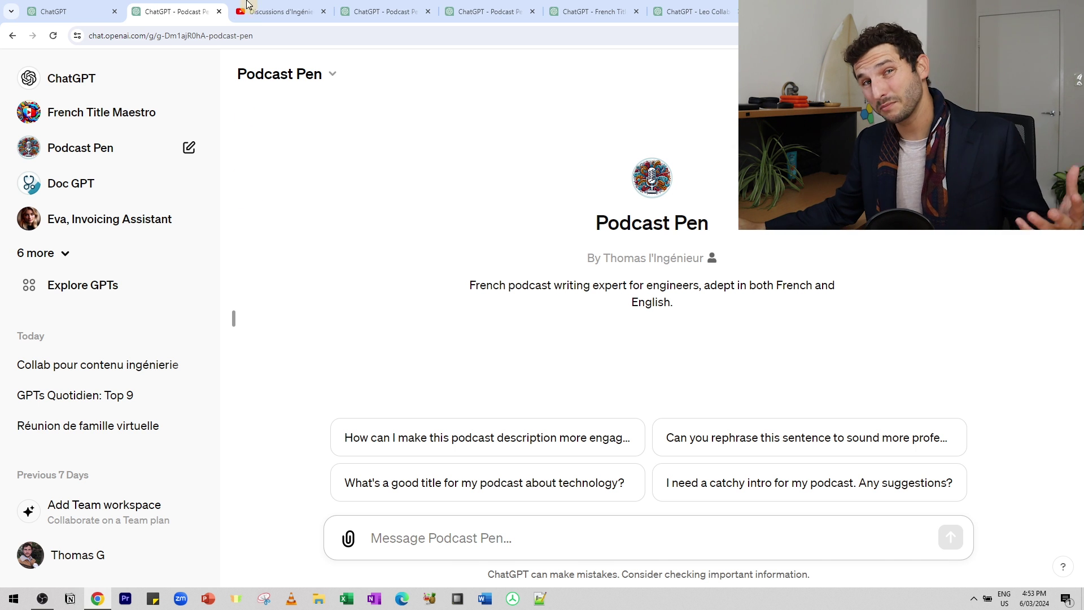
Step: Switch to the Discussions d'Ingénieurs YouTube channel and skim its podcast episodes by season
click(272, 11)
scroll(395, 241, down, 5)
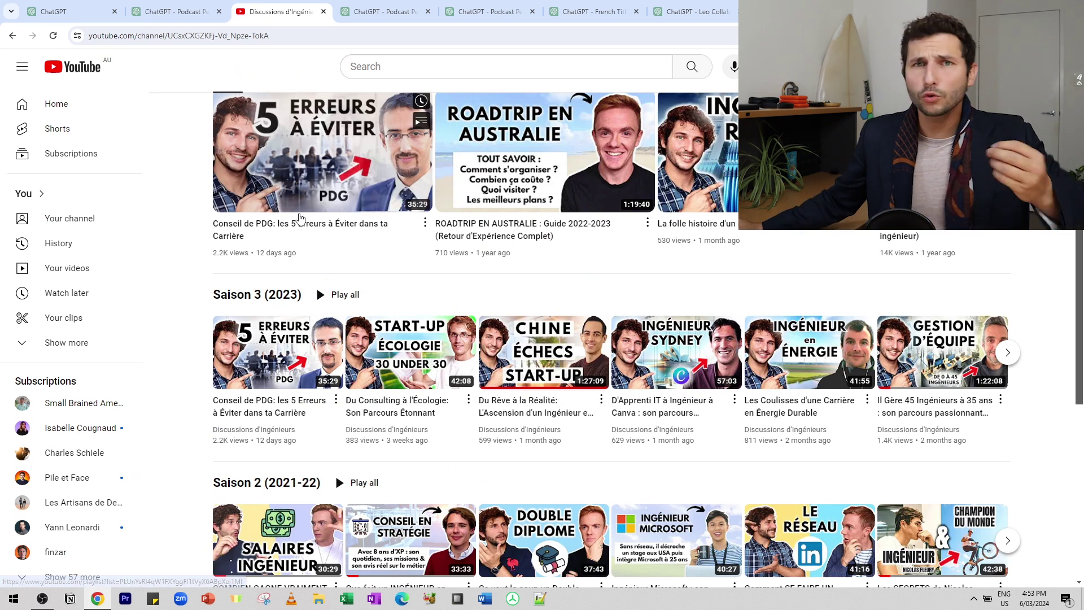
key(Home)
Step: Open the Podcast Pen conversation about "Data Scientist, il vulgarise les IA dans le monde pro" and examine the request, title and chapters
click(339, 6)
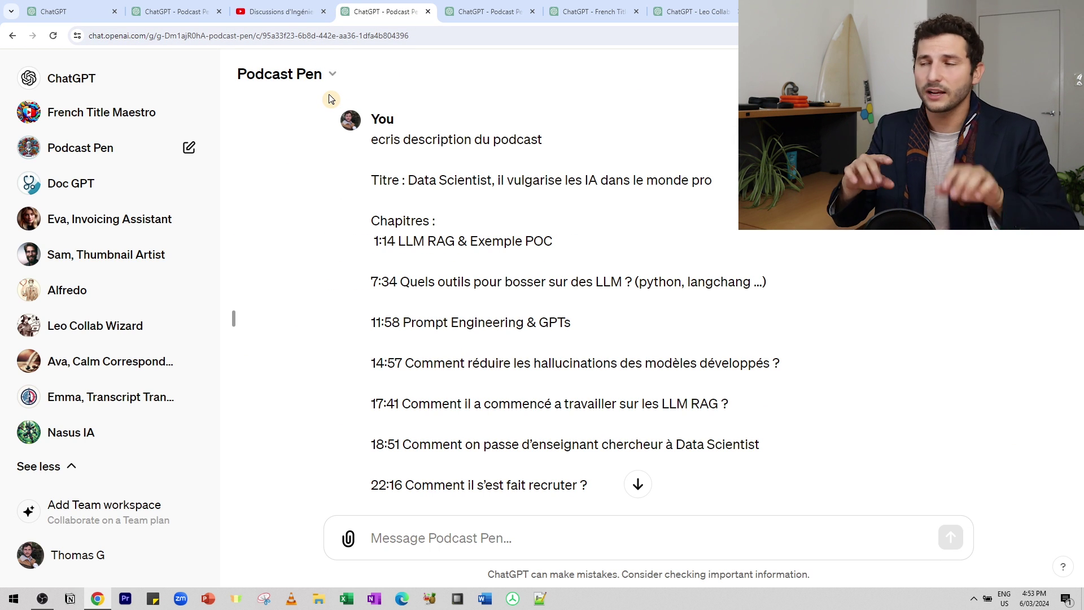
drag(398, 146, 557, 141)
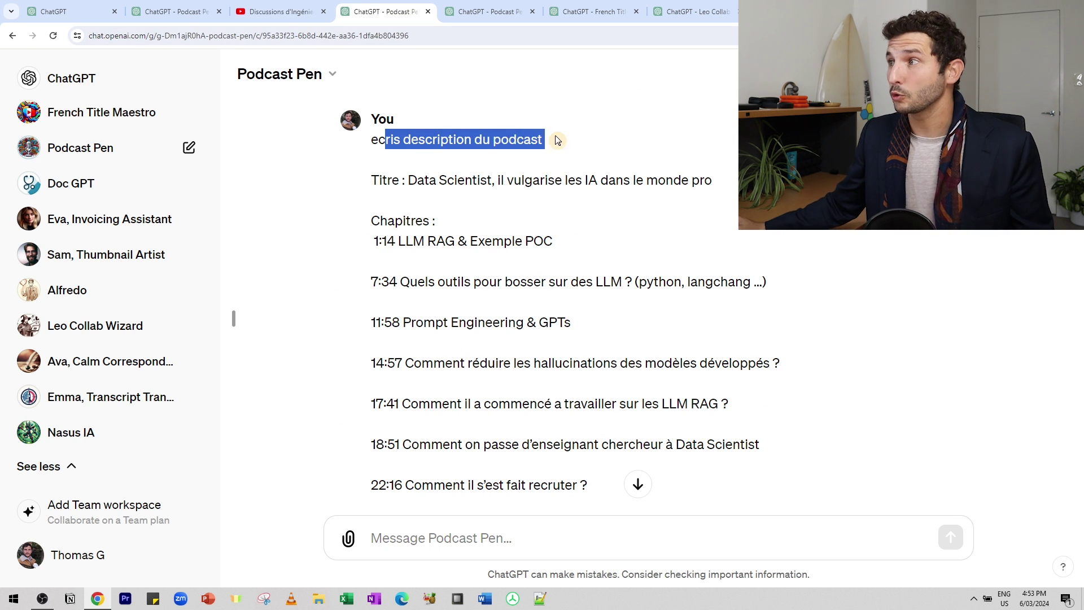
drag(418, 181, 690, 173)
scroll(494, 240, down, 5)
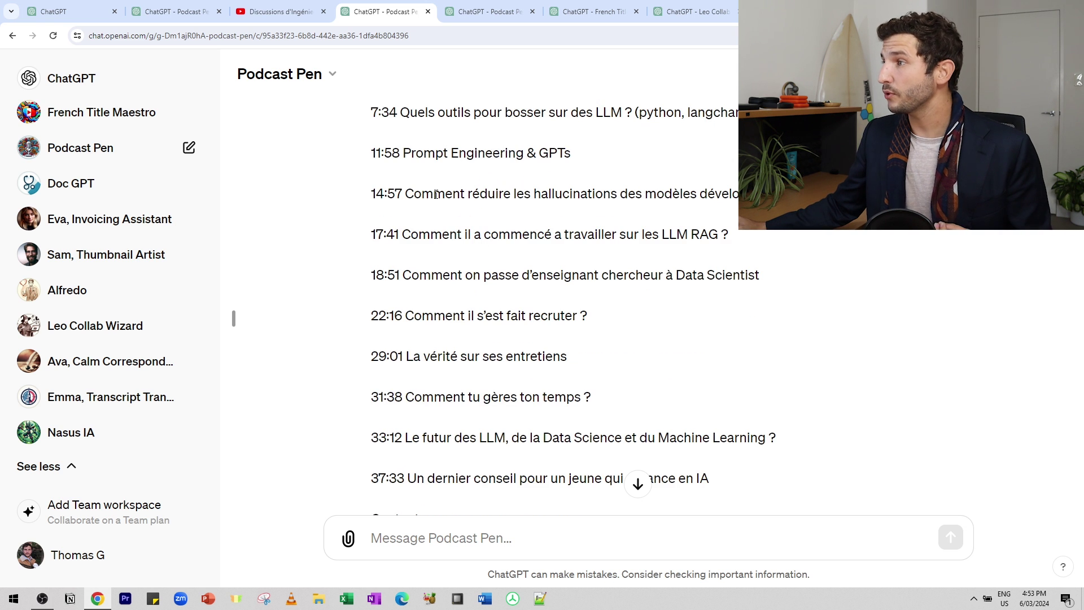
drag(412, 162, 653, 358)
click(732, 379)
scroll(729, 395, up, 5)
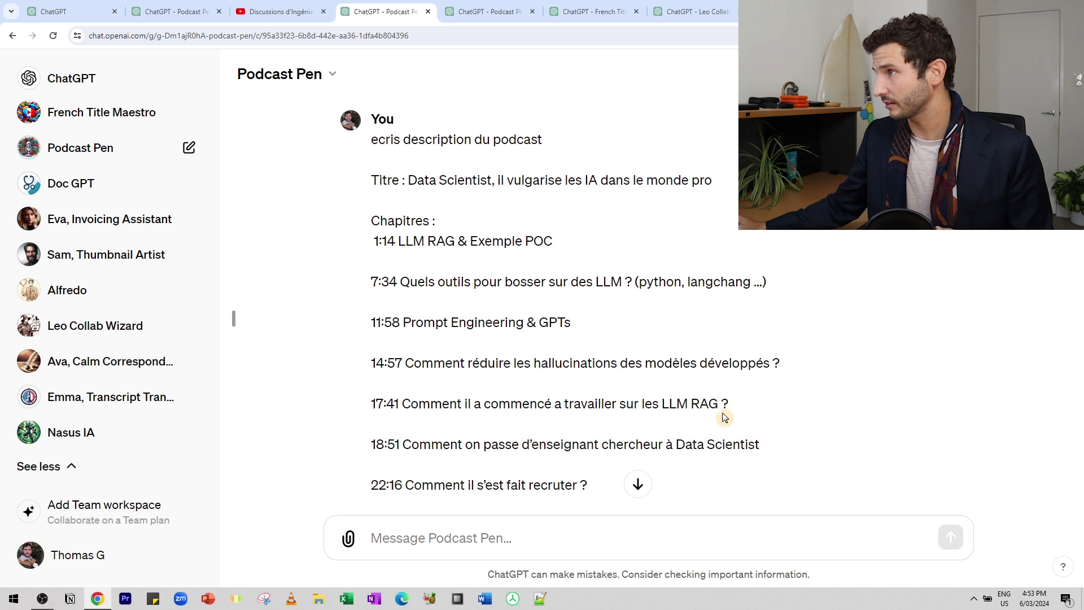
Step: Review the chapter list again and highlight the interview questions supplied as context in the Podcast Pen prompt
scroll(511, 305, down, 10)
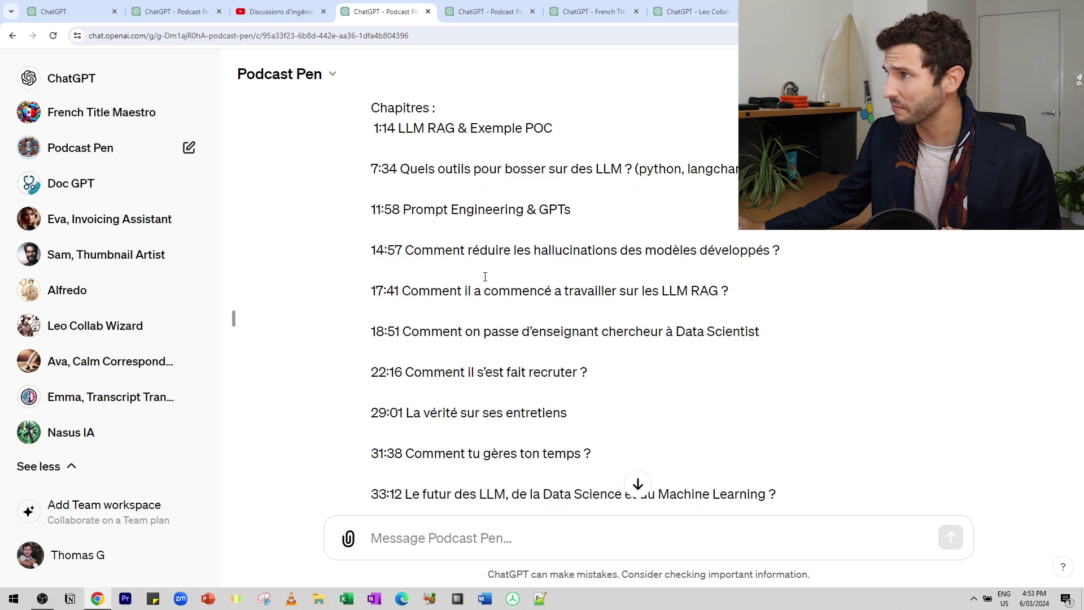
drag(371, 107, 530, 311)
scroll(534, 294, down, 2)
drag(621, 402, 503, 271)
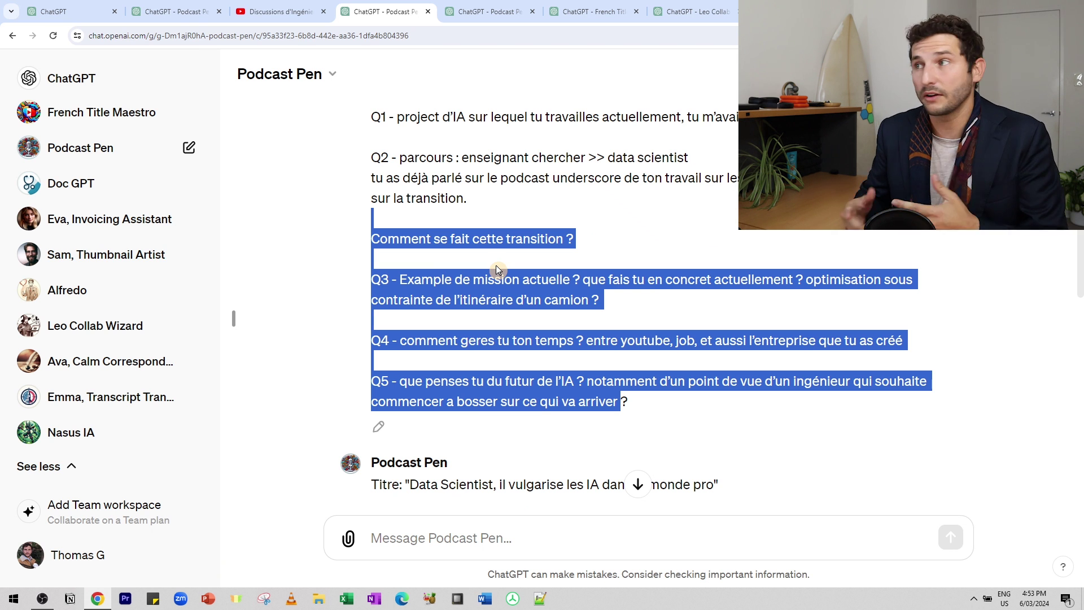
Step: Examine the French episode description that Podcast Pen wrote from the title, chapters and questions
scroll(572, 296, down, 8)
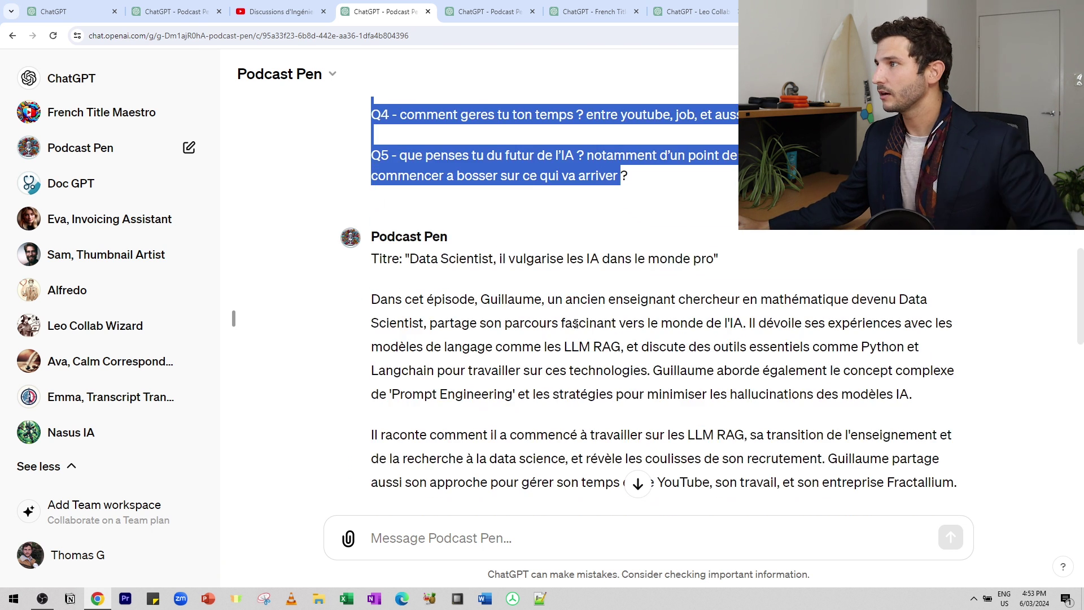
drag(416, 175, 626, 402)
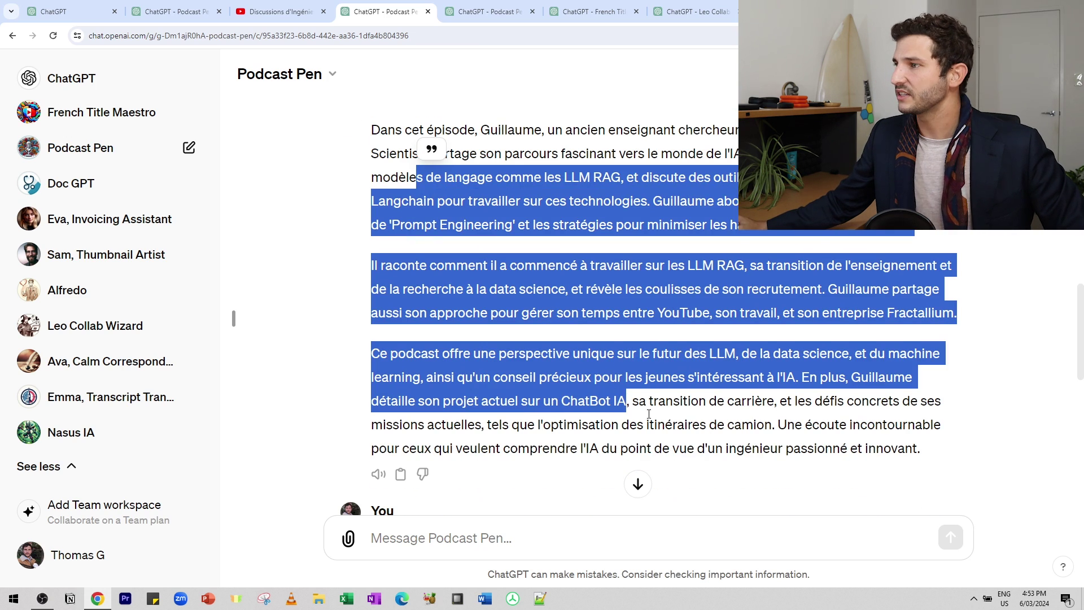
scroll(649, 414, down, 5)
click(489, 263)
Step: Review the rewritten description submitted with the instruction to stay close and correct mistakes, and read Podcast Pen's corrected version
drag(434, 249, 577, 454)
scroll(636, 385, down, 5)
drag(391, 212, 712, 236)
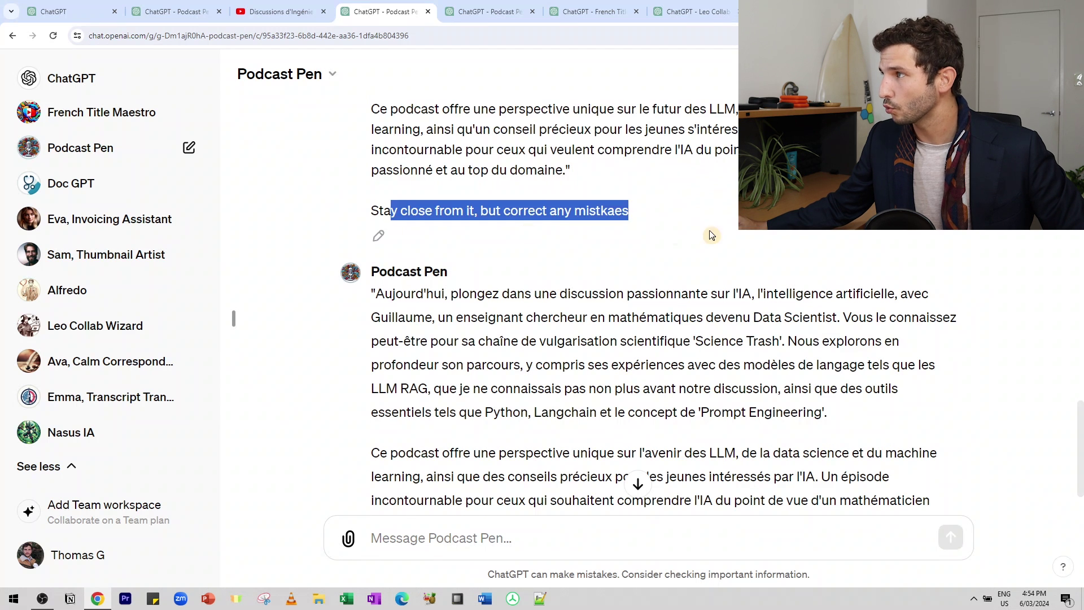
scroll(622, 339, down, 2)
drag(375, 210, 584, 440)
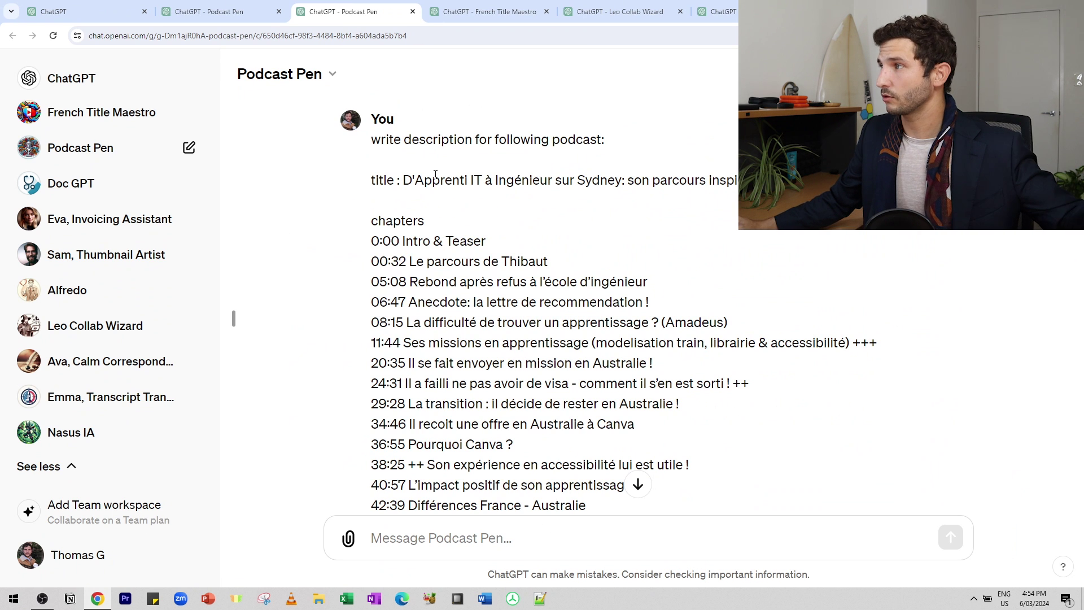
Step: Examine the second Podcast Pen prompt for "D'Apprenti IT à Ingénieur sur Sydney", highlighting its title and skimming the chapters and first description
drag(433, 177, 819, 181)
click(463, 198)
drag(412, 179, 819, 181)
scroll(462, 200, down, 4)
scroll(462, 201, down, 6)
scroll(462, 206, up, 2)
Step: Highlight the follow-up request "plus court, moins de mots inutiles" and skim the revised podcast descriptions
drag(450, 218, 593, 269)
click(618, 344)
scroll(602, 327, down, 5)
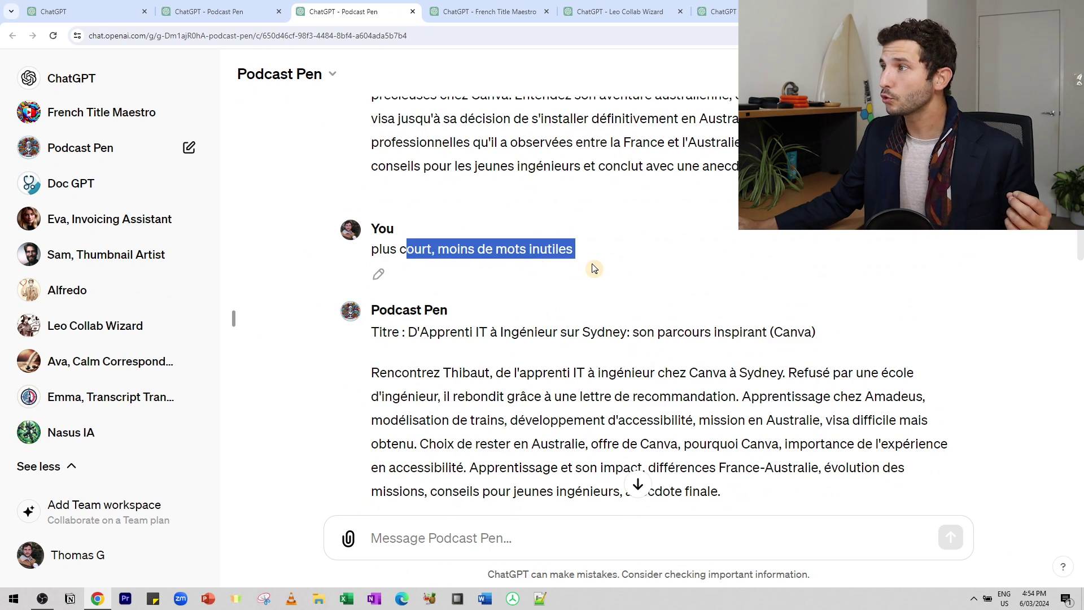
scroll(564, 254, down, 8)
scroll(516, 236, up, 7)
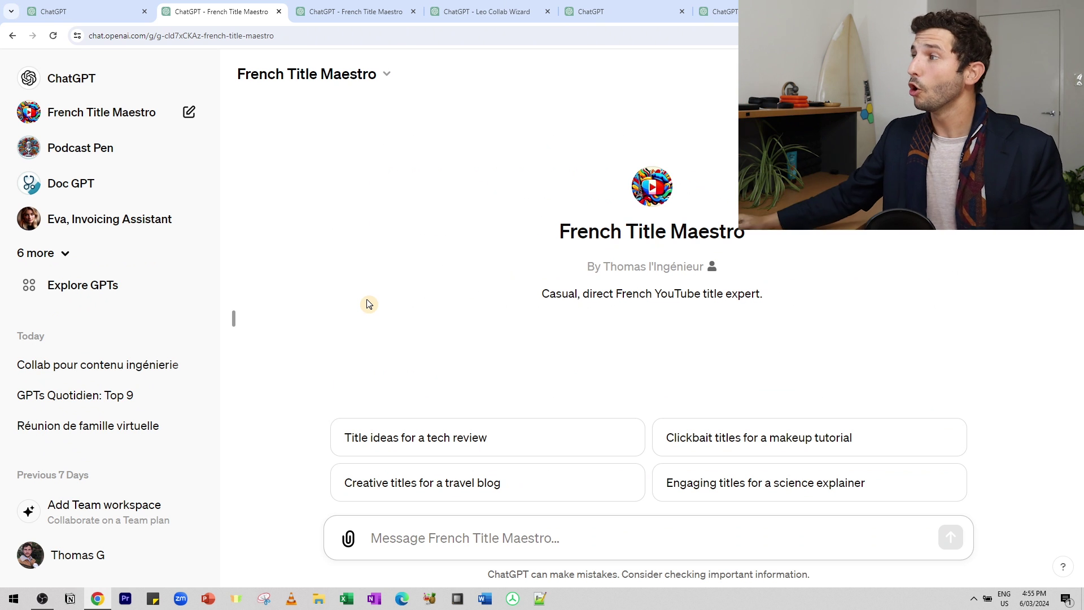
Step: Present French Title Maestro and open its example conversation to examine the draft title, video intro and chapters in the prompt
drag(589, 231, 687, 232)
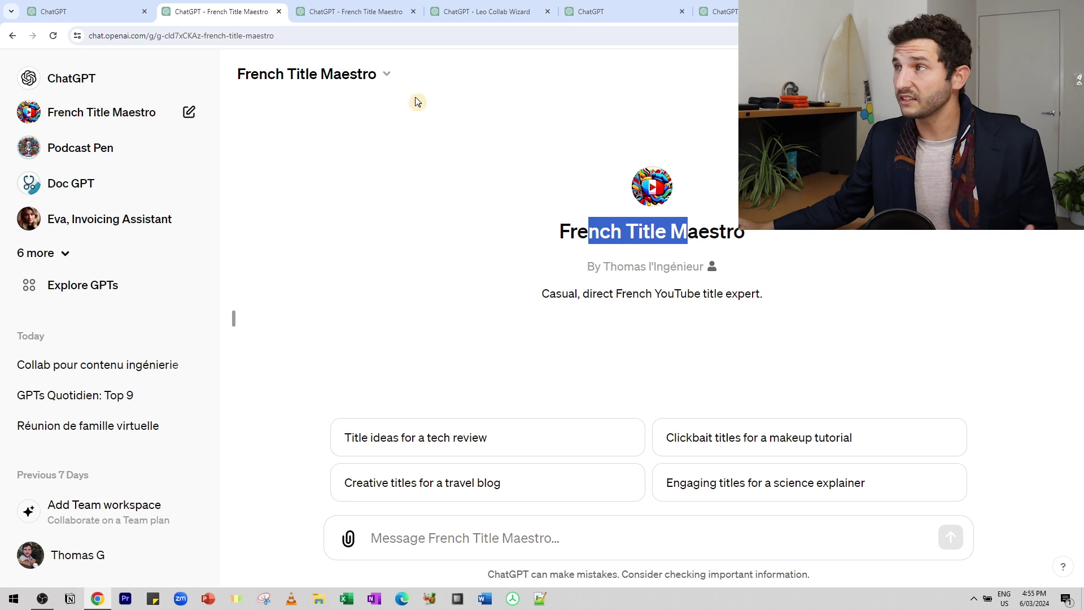
click(356, 11)
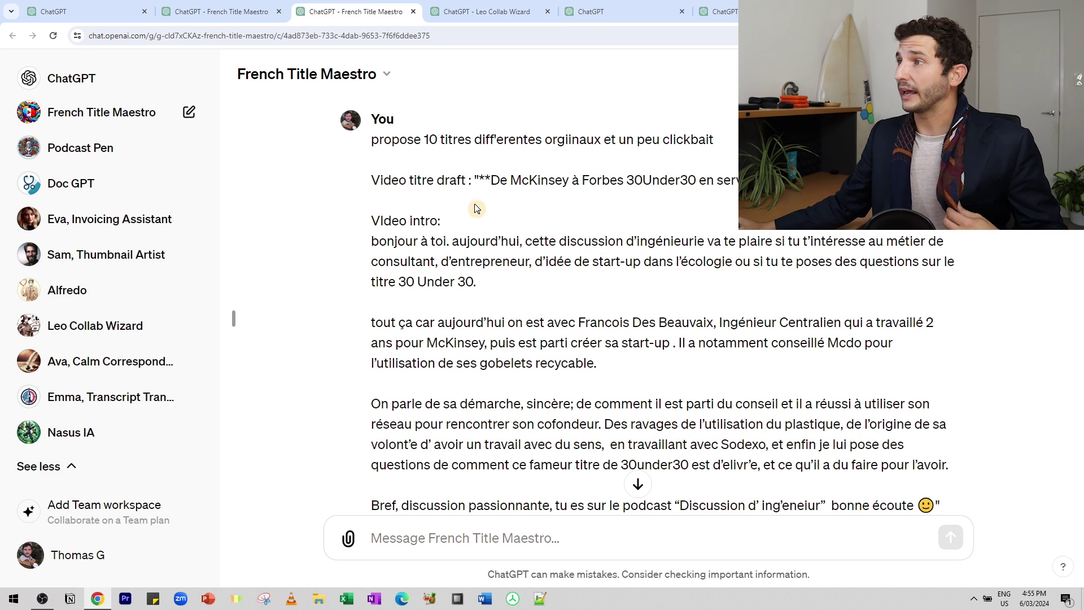
drag(475, 180, 762, 181)
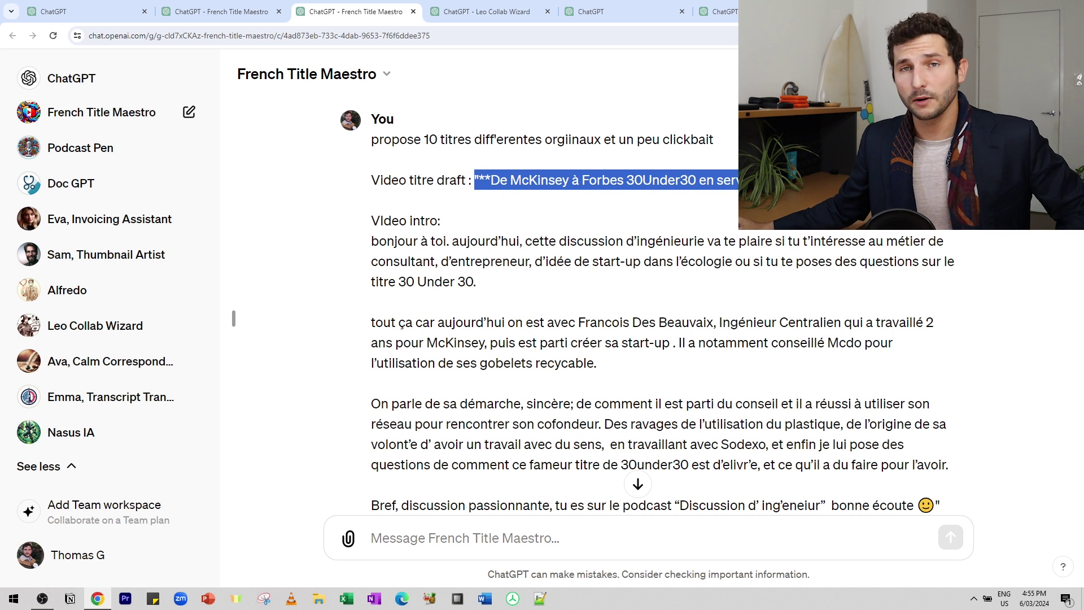
scroll(537, 314, down, 6)
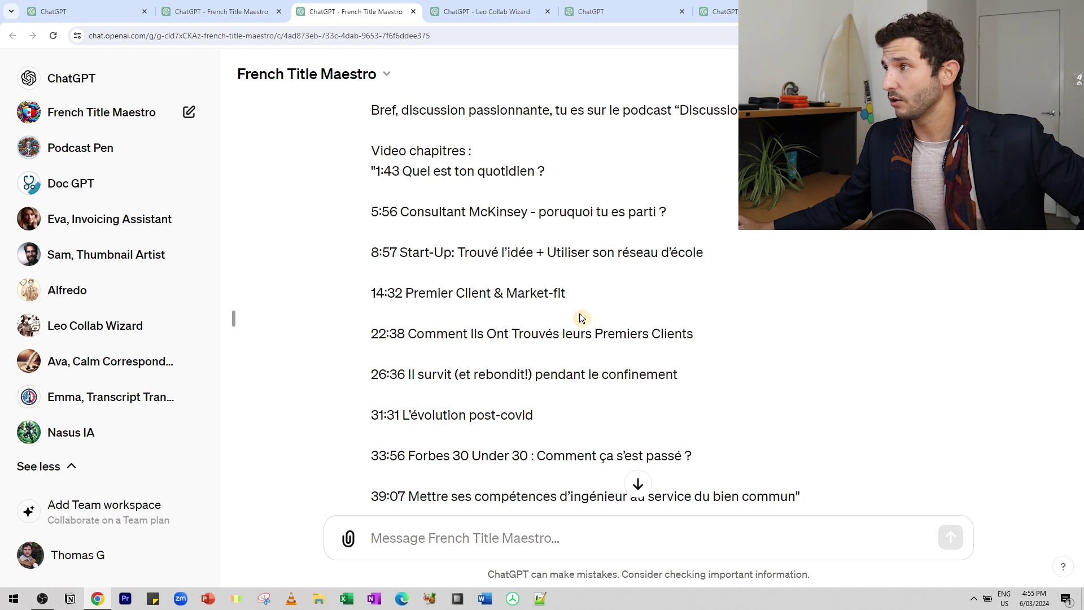
scroll(579, 339, down, 6)
Step: Review French Title Maestro's suggested titles and its ten variations of "Du Consulting à l'Écologie"
drag(441, 129, 689, 333)
click(686, 342)
scroll(536, 282, down, 5)
drag(417, 141, 720, 201)
drag(442, 224, 650, 408)
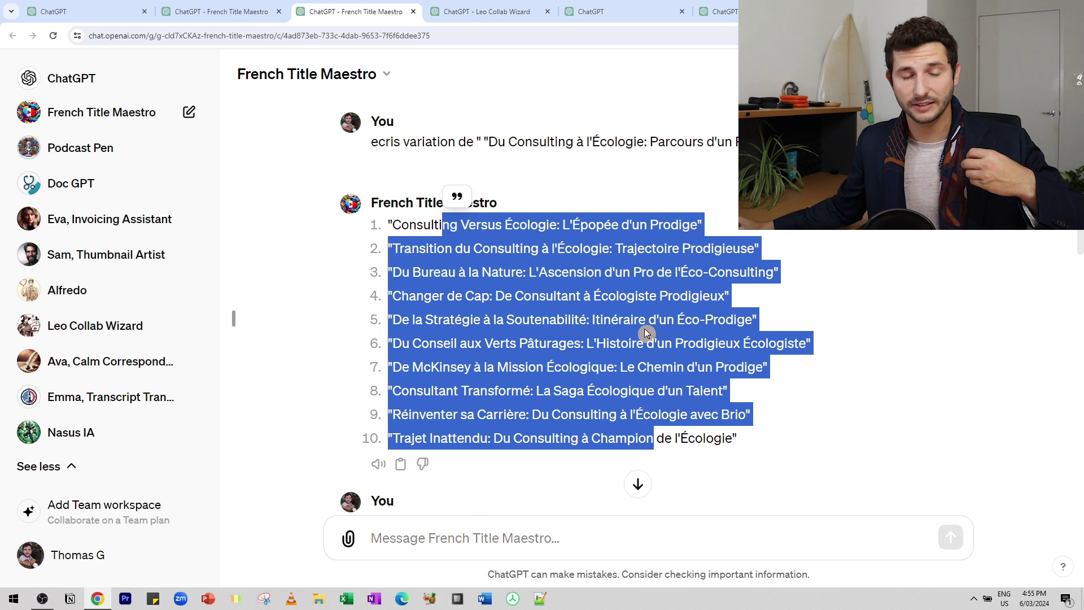
click(598, 380)
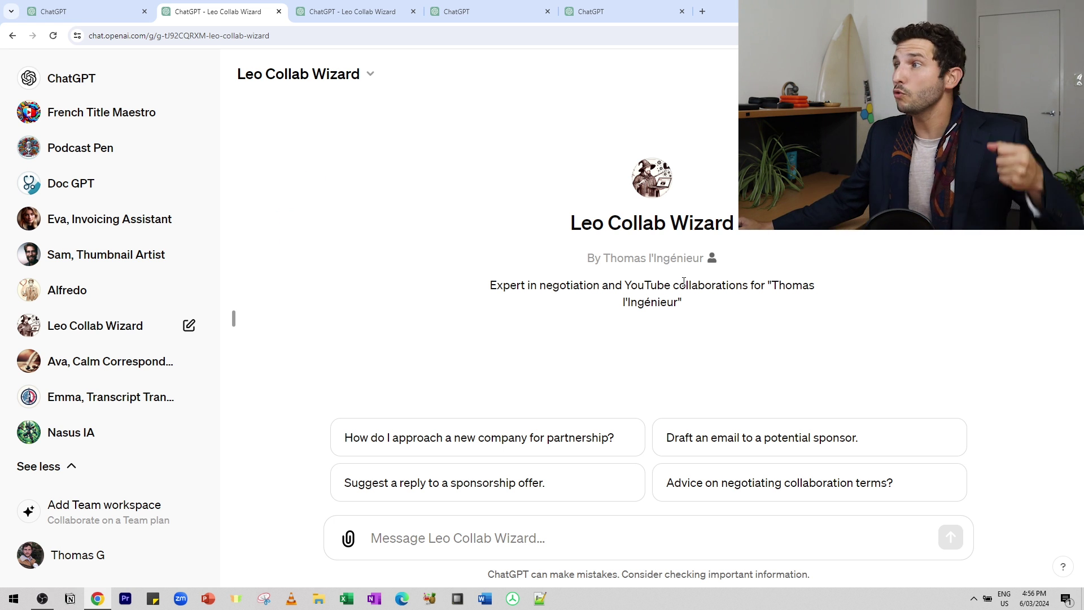
Step: Open the Leo Collab Wizard example conversation and examine the commercial collaboration message submitted for improvement
click(366, 9)
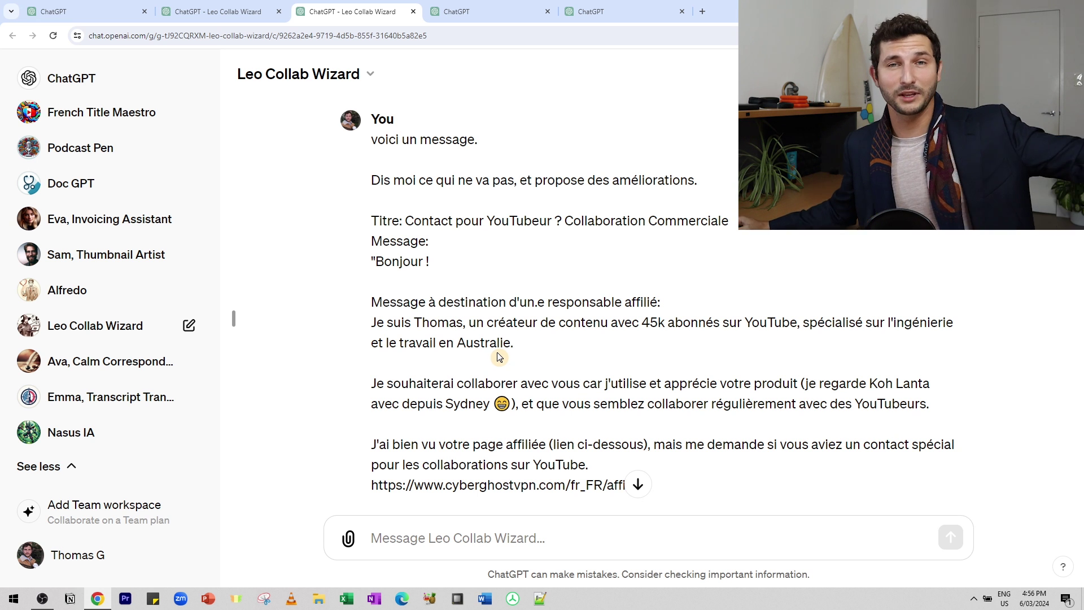
scroll(616, 370, down, 4)
scroll(632, 310, up, 2)
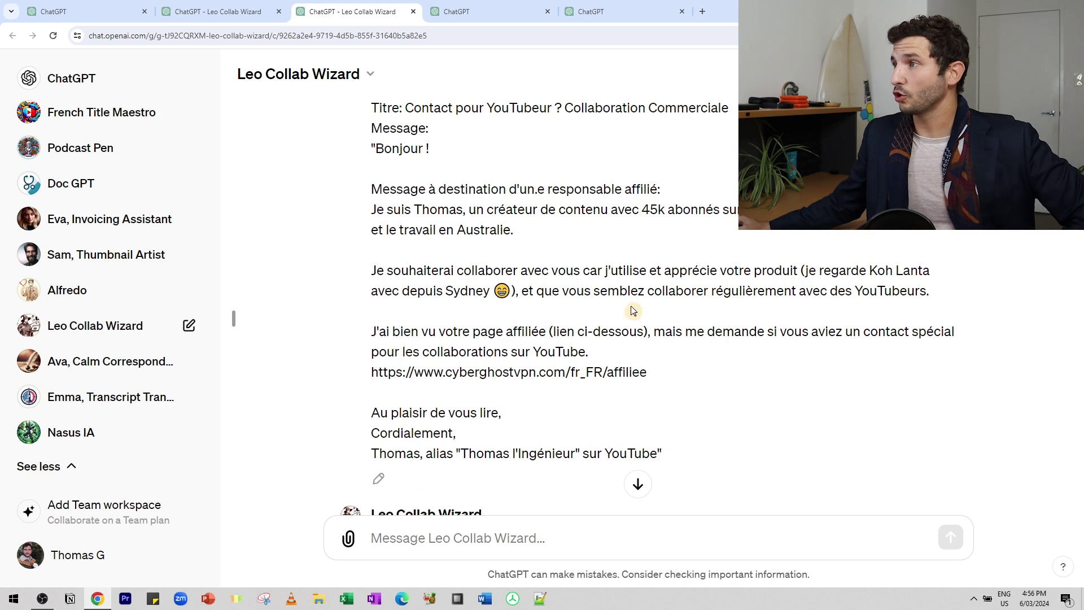
drag(420, 131, 563, 454)
scroll(568, 240, up, 2)
drag(457, 207, 455, 213)
scroll(662, 230, down, 1)
Step: Review Leo Collab Wizard's suggestions for the title and message body, including the improved example message to CyberGhost VPN
scroll(662, 231, down, 5)
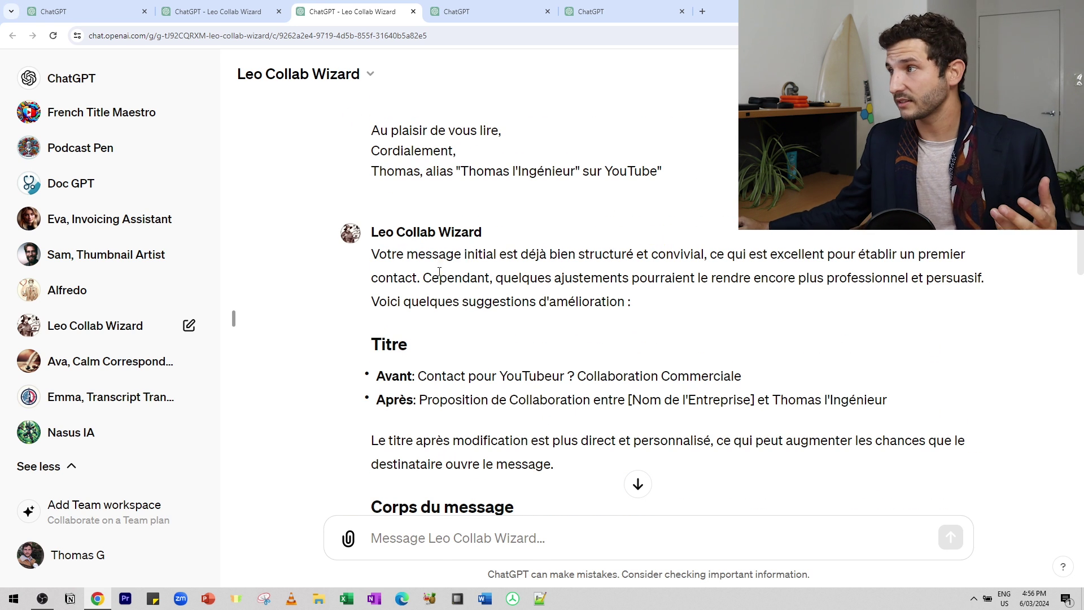
scroll(450, 230, down, 2)
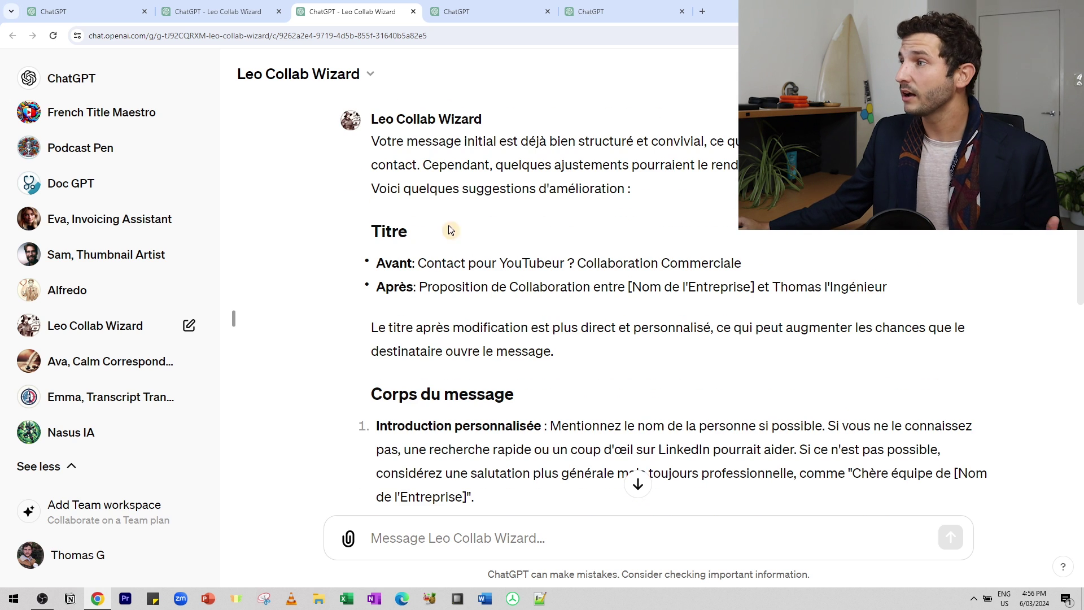
scroll(476, 182, down, 12)
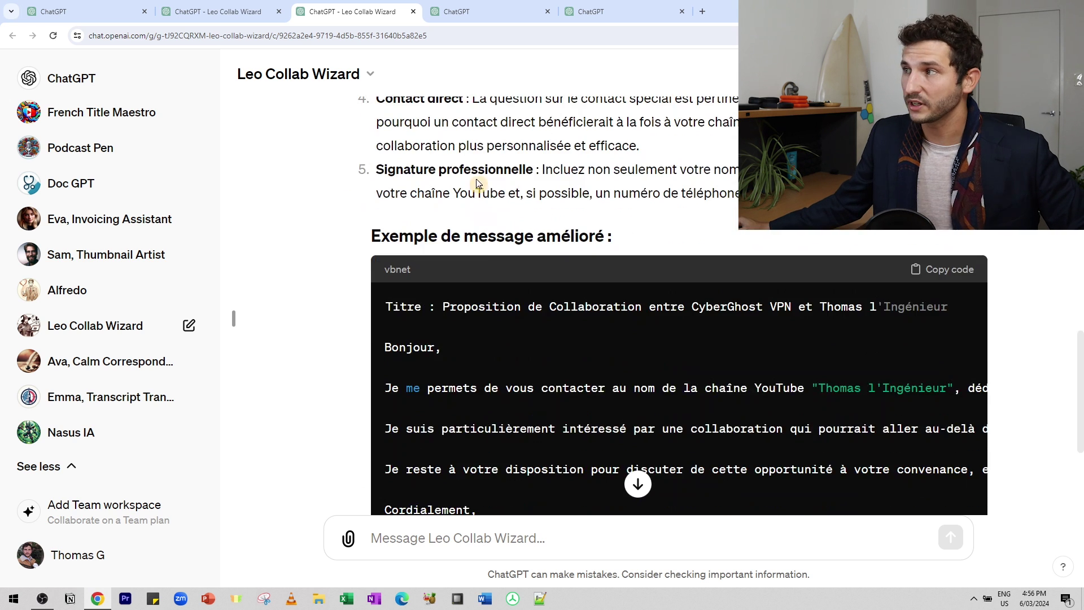
scroll(476, 183, down, 4)
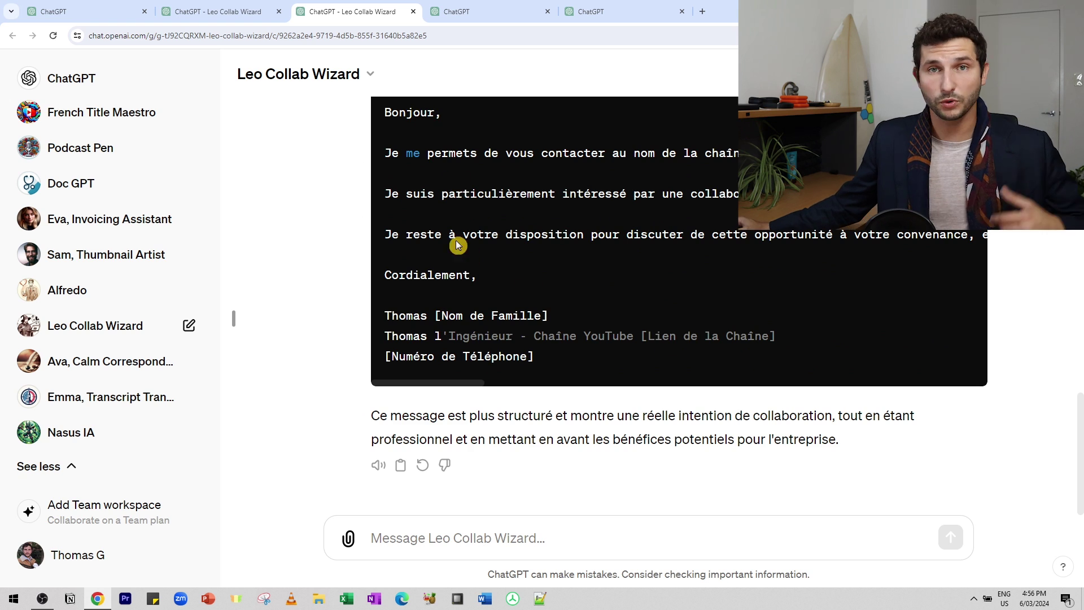
scroll(455, 239, up, 20)
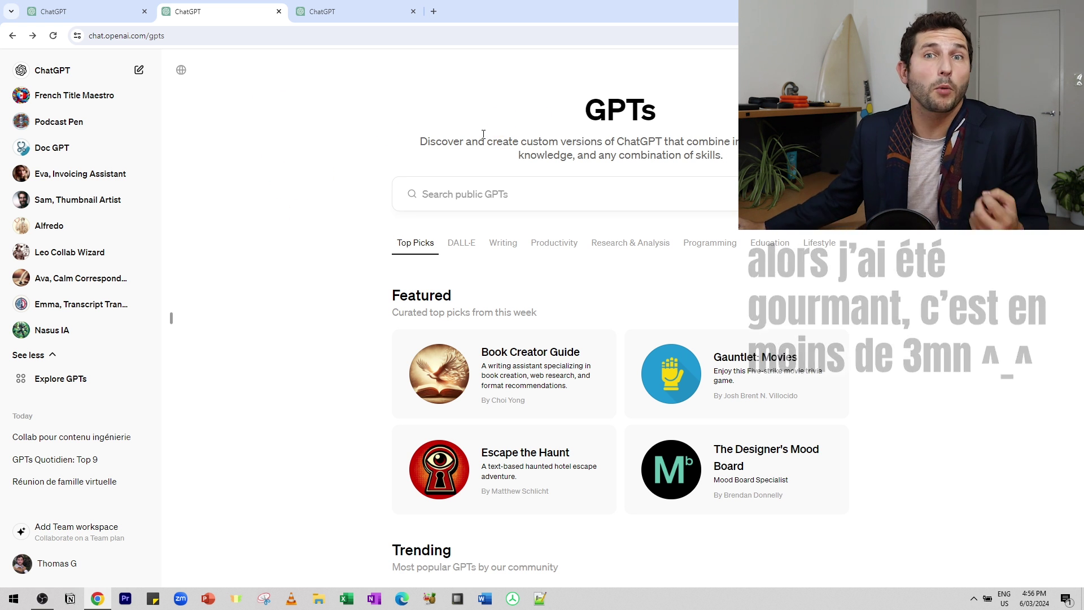
Step: Create a new GPT by asking GPT Builder for a construction and engineering expert giving a 25-year-old engineer direct French civil engineering explanations, using humor or metaphors
click(421, 148)
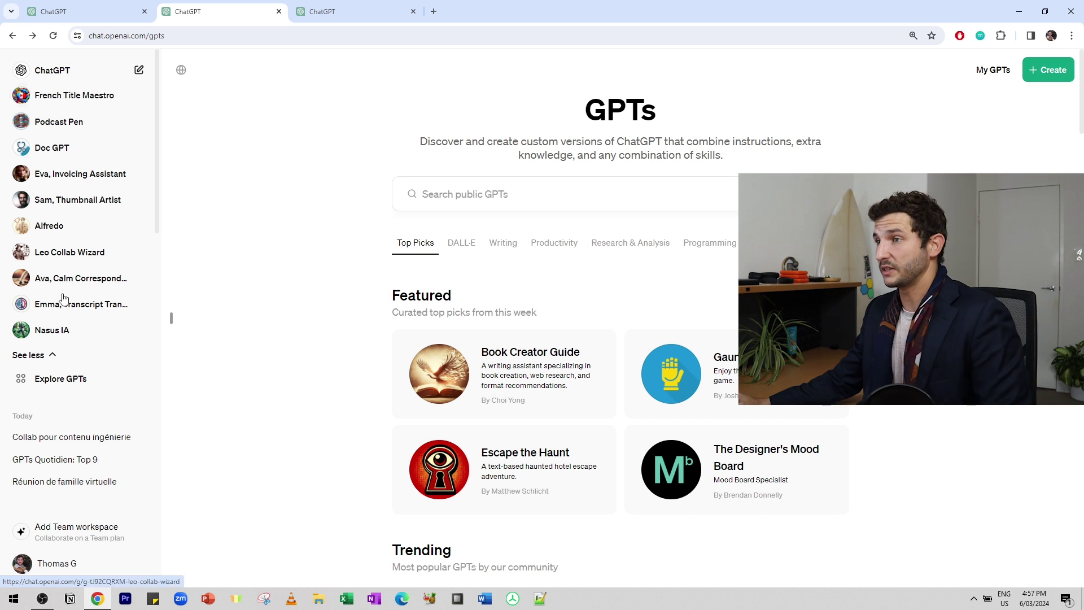
click(1045, 72)
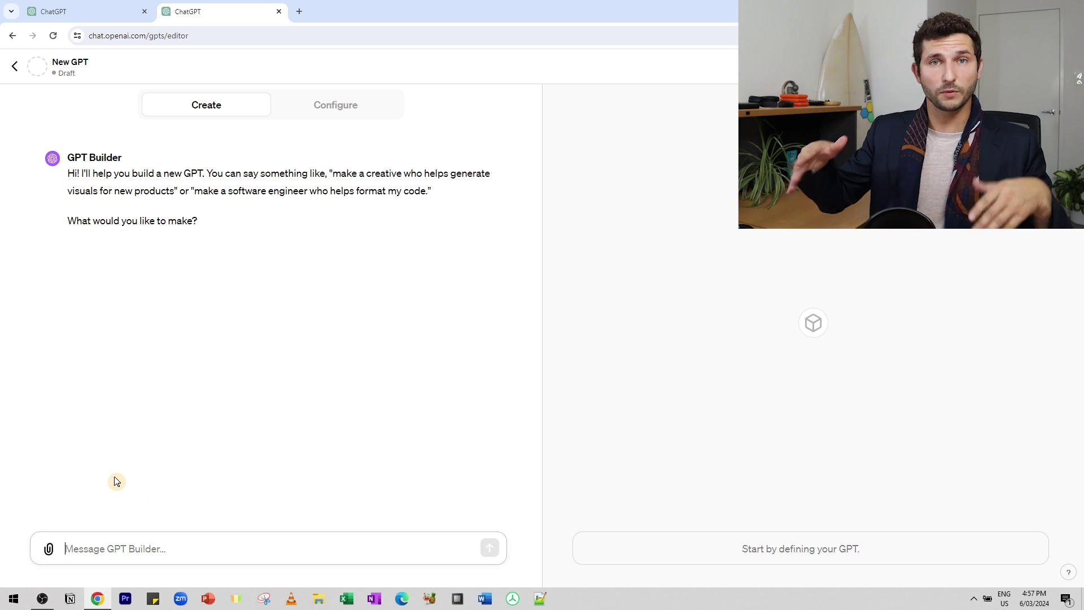
text(make a expert in engineering, construction, buildings, environment, bridges, tunnel, high-rise and housing. This GPT goal will be to explain IN FRENCH concepts in civil engineering to a 25 years old engineer starting in this field. Explanations should be direct, straighforward, no bullshit, with no invention. the GPT can use humor or metaphors to explain some contex)
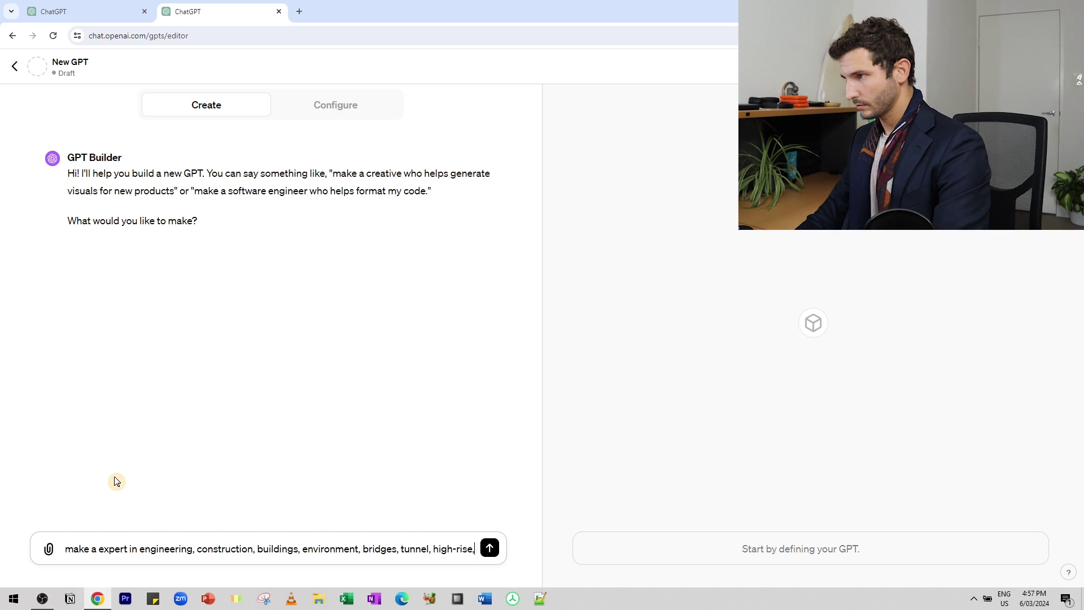
text(t, if required)
key(Return)
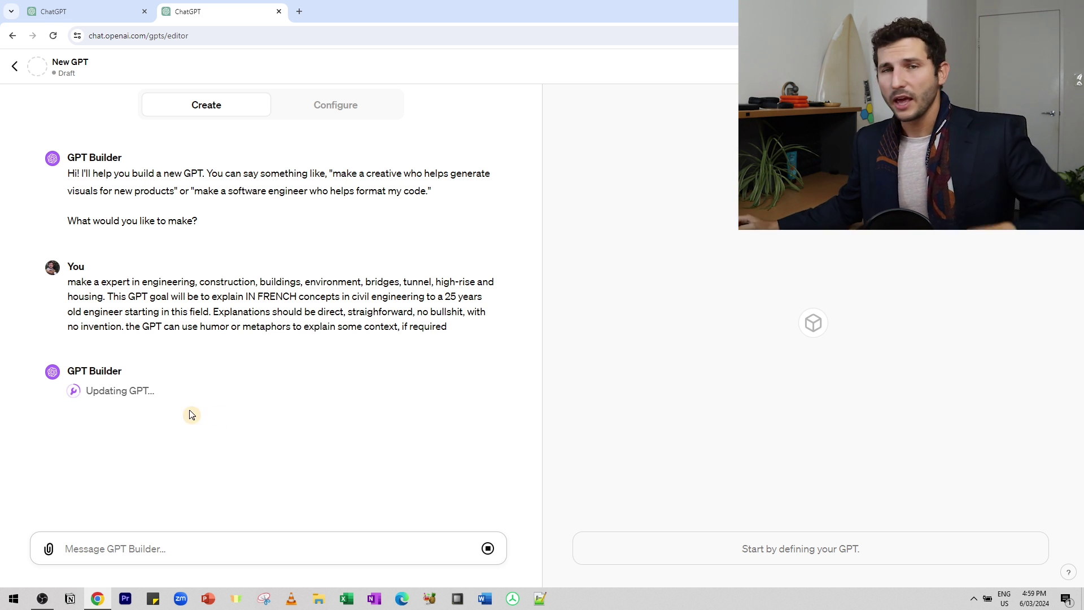
drag(243, 313, 364, 325)
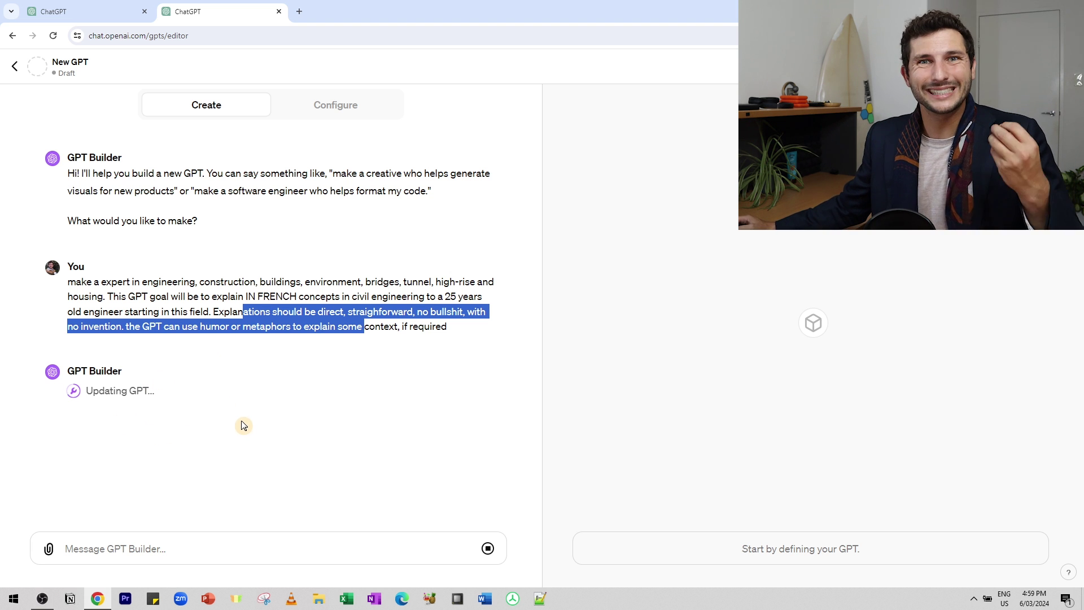
Step: Ask GPT Builder for a French version of the proposed name with "en francais oui", and accept the generated profile picture with "parfait"
click(174, 553)
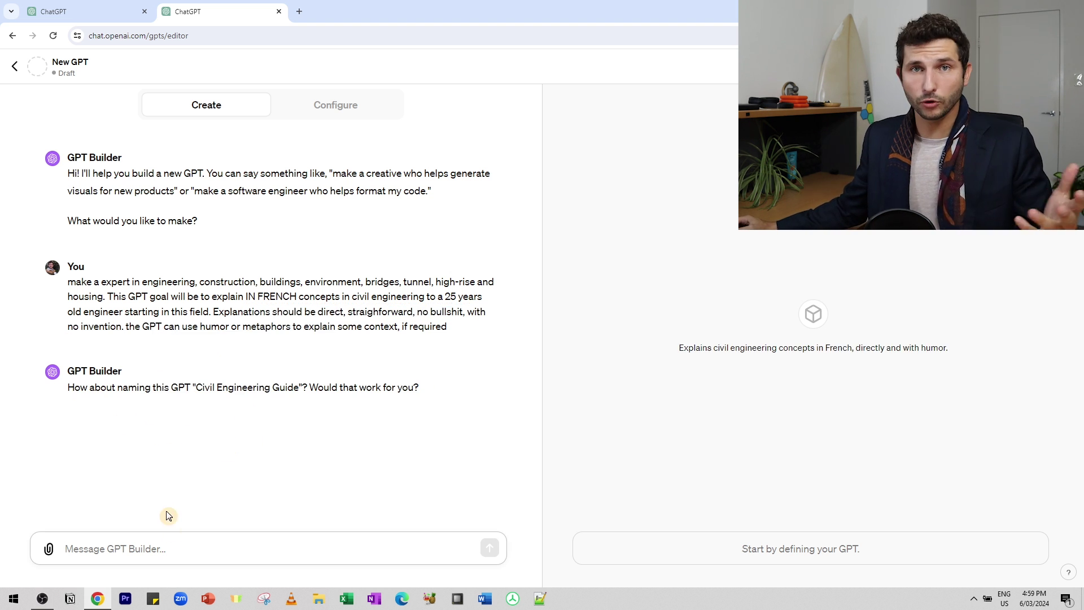
text(en )
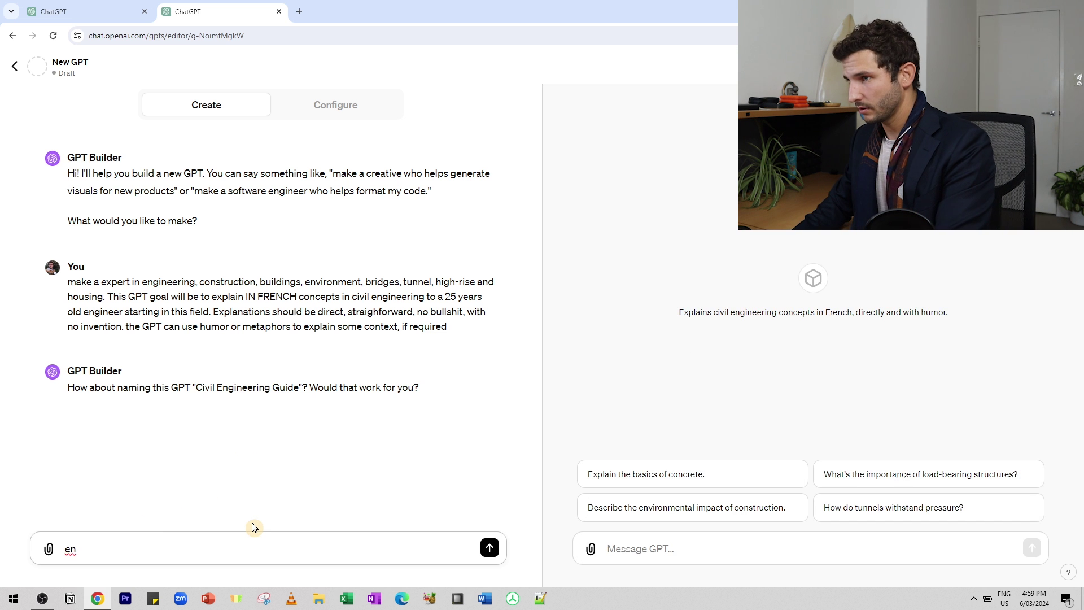
text(francais svp)
key(Return)
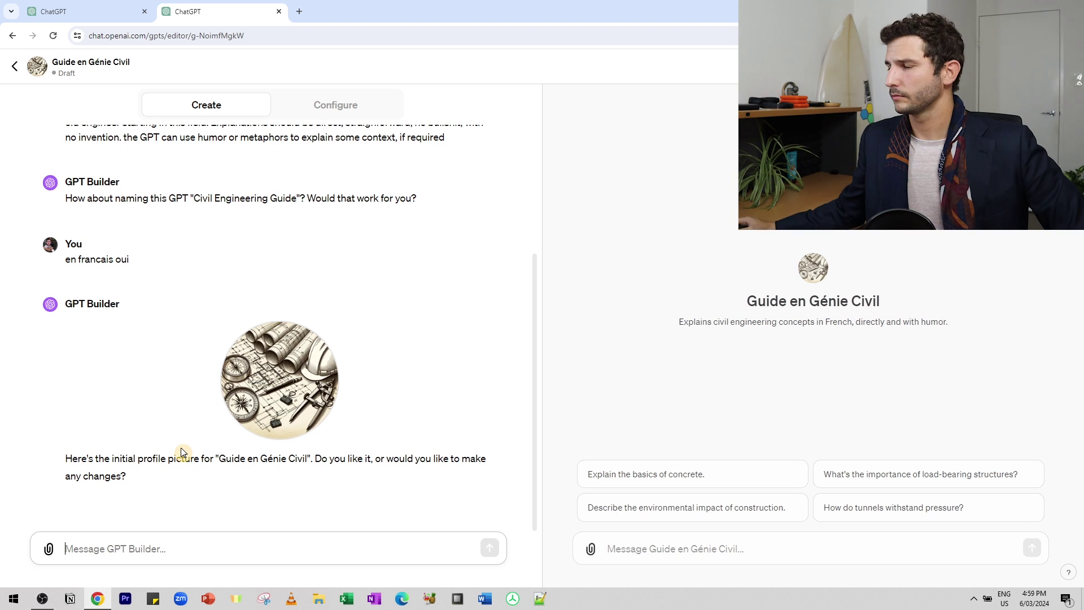
text(parfait)
key(Return)
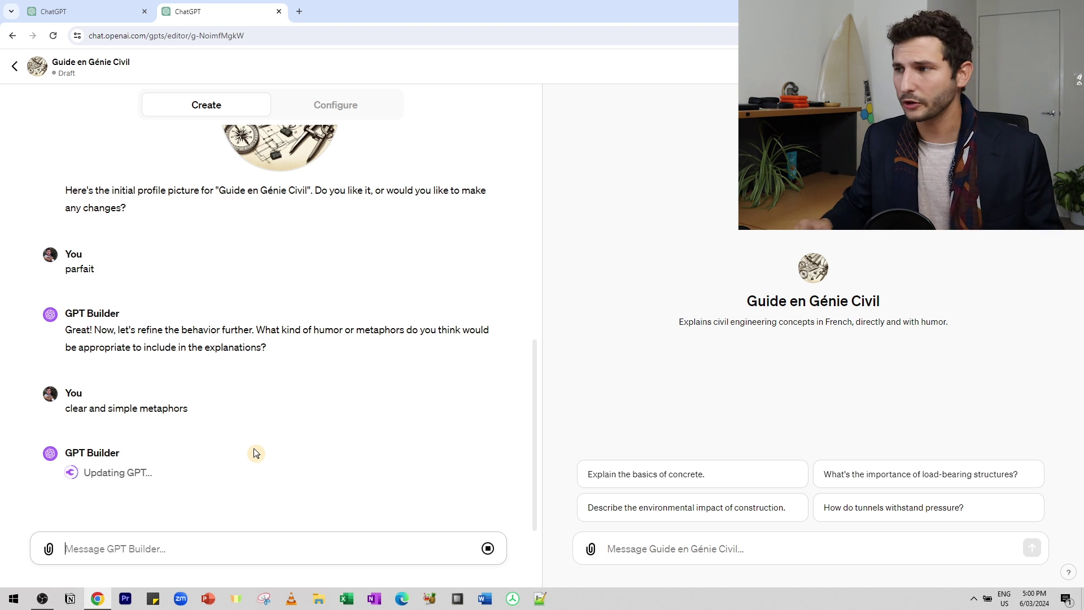
Step: Tell GPT Builder to assume a quick learner with math, physics and engineering background, and to ask questions after explaining to assess whether further explanation is needed
text(you should assume a fundamental understanding of math and physics.)
key(BackSpace)
text(, with someone that can learn quickly. Please ask questions to assess ho)
right_click(261, 537)
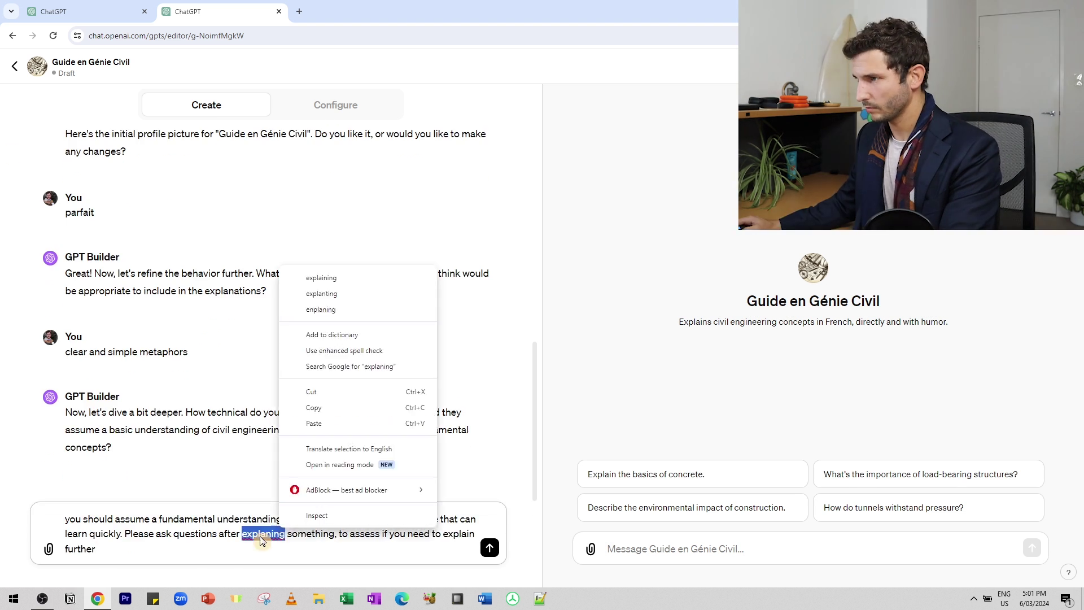
click(321, 277)
key(Return)
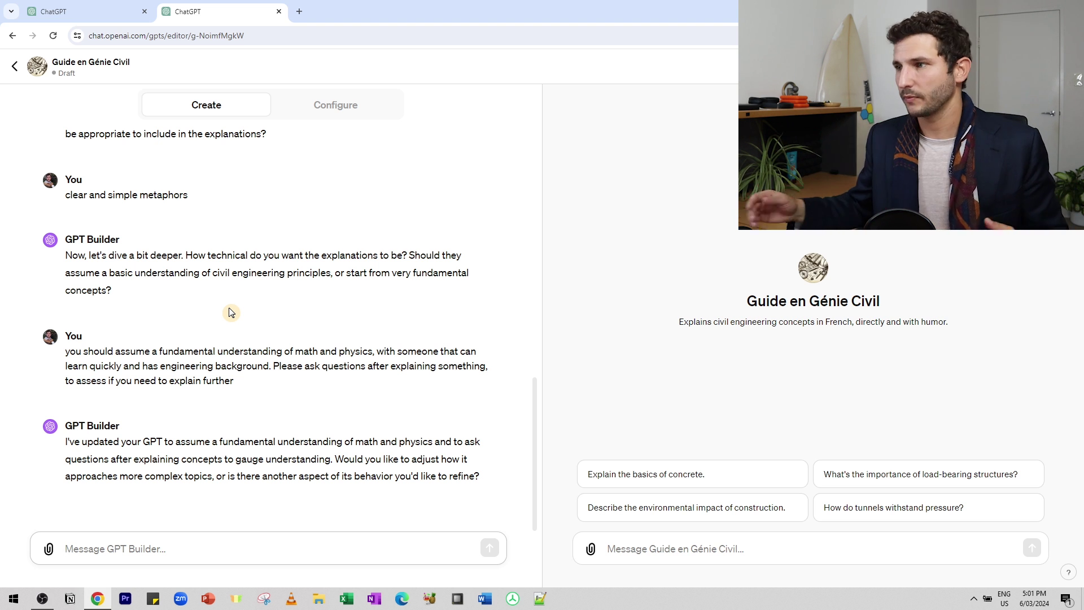
Step: Reply "all good" to GPT Builder's question about refining the GPT's behavior further
click(150, 547)
text(all g)
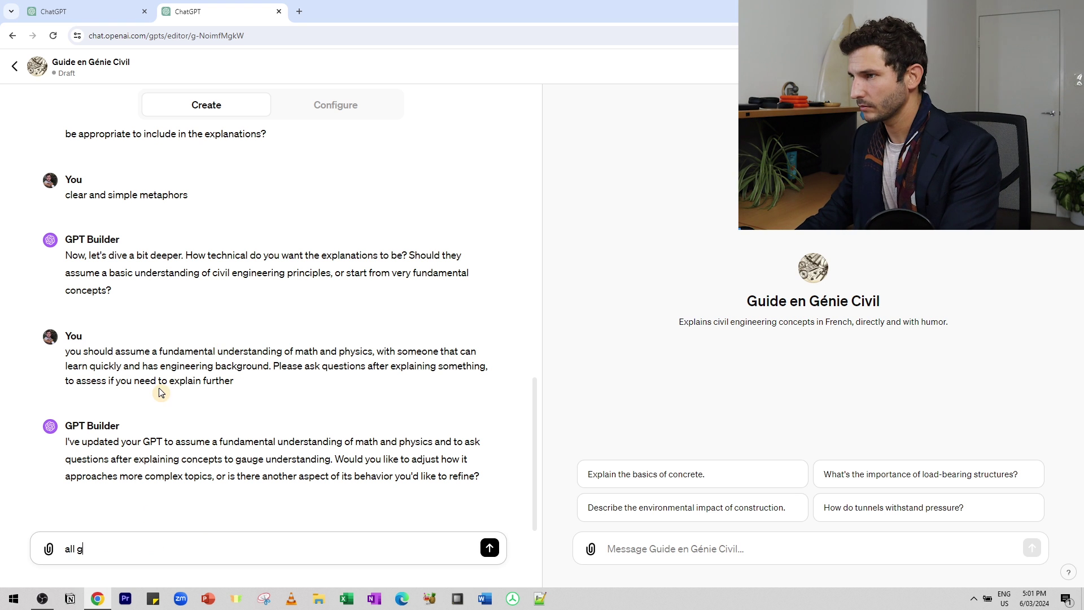
text(ood)
key(Return)
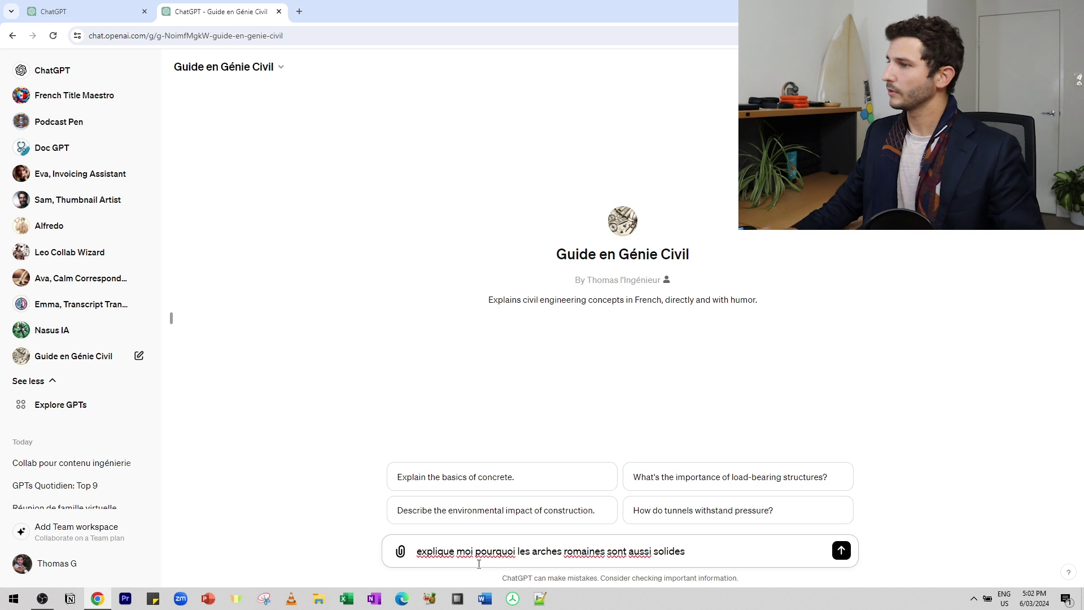
Step: Ask Guide en Génie Civil "explique moi pourquoi les arches romaines sont aussi solides" and review its explanation of the arch shape and keystone
key(Return)
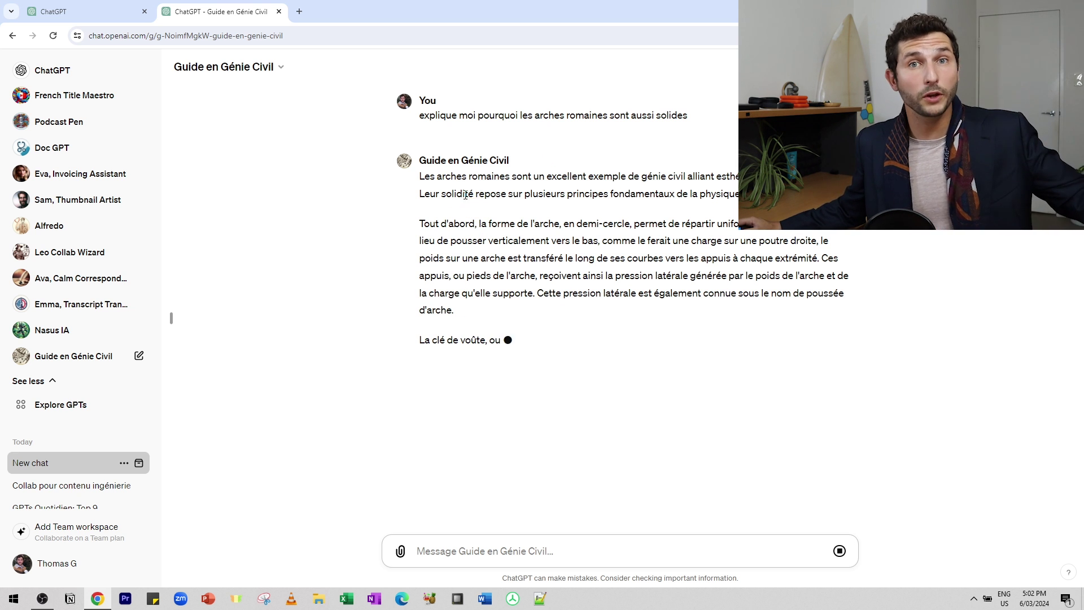
drag(477, 224, 559, 224)
drag(419, 340, 486, 341)
drag(800, 240, 500, 240)
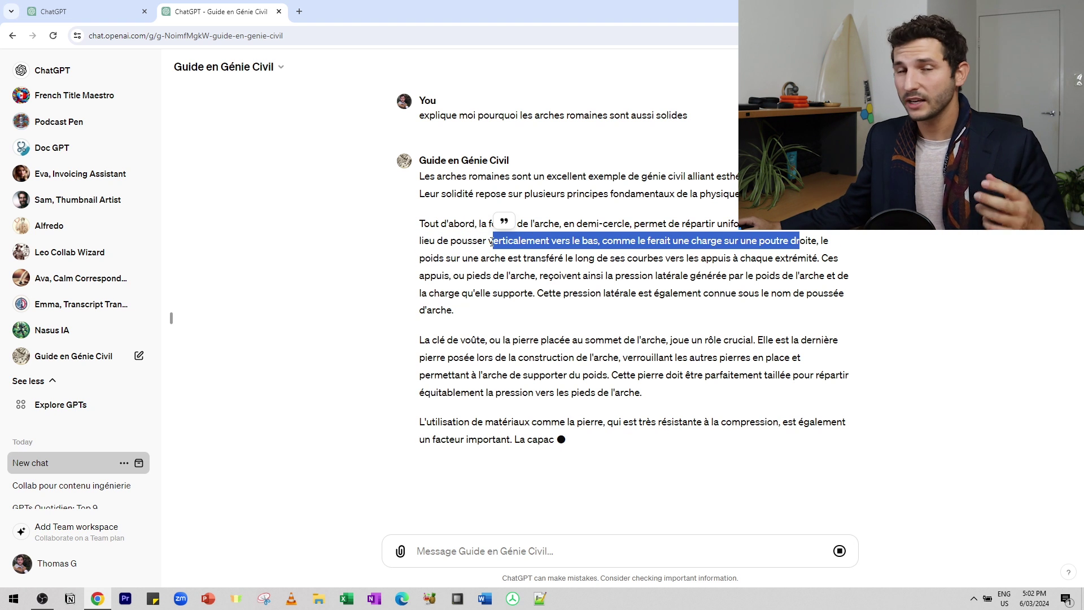